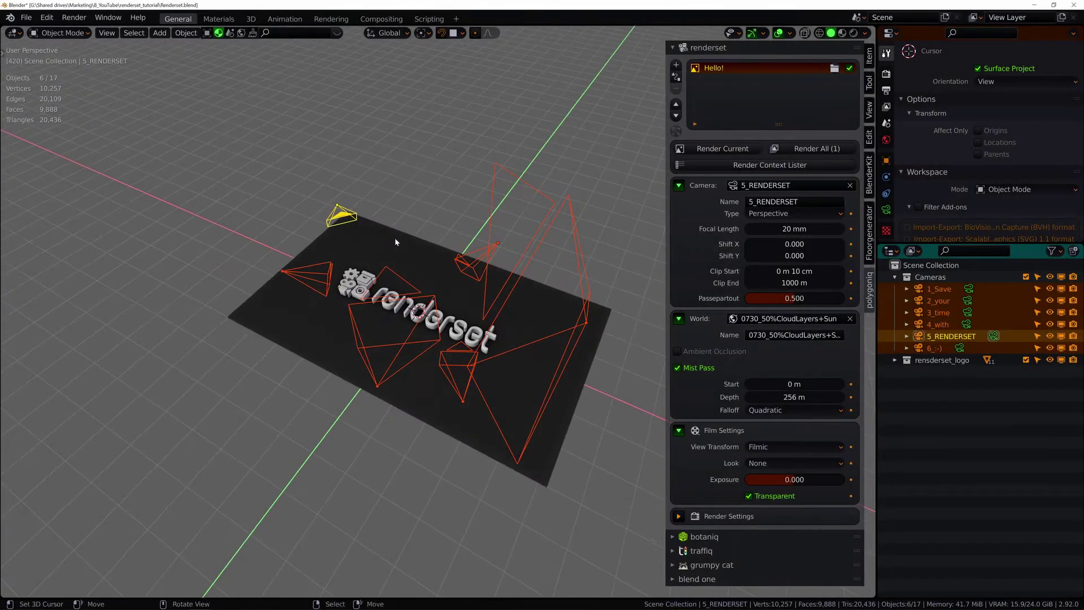
Add a renderset context for every camera, then orbit around the forest cottage diorama.
{"action": "left_click", "coordinate": [678, 65]}
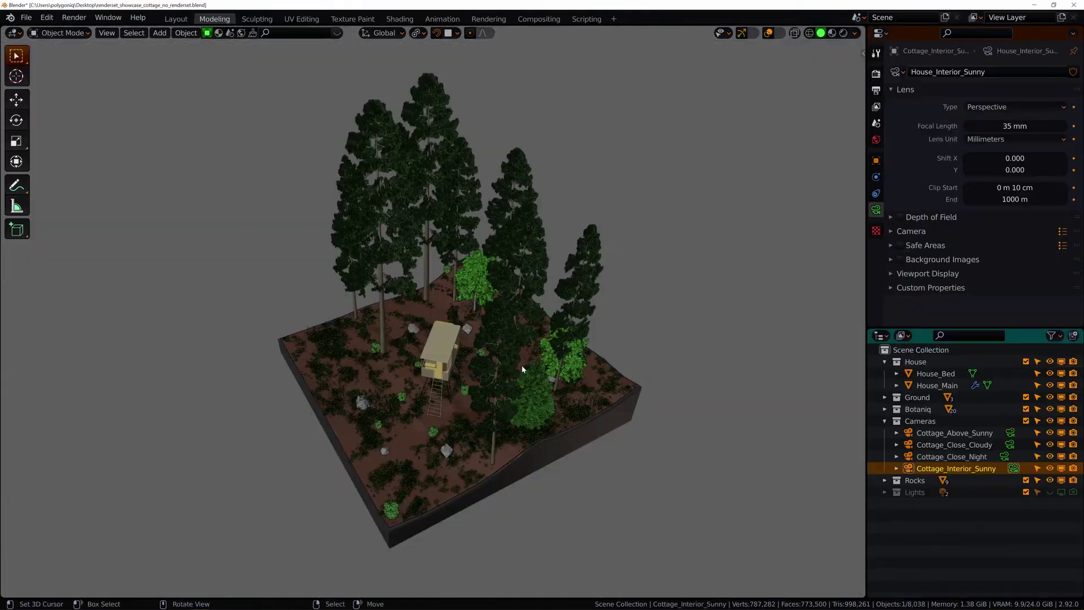
{"action": "middle_click_drag", "start_coordinate": [503, 378], "coordinate": [536, 363]}
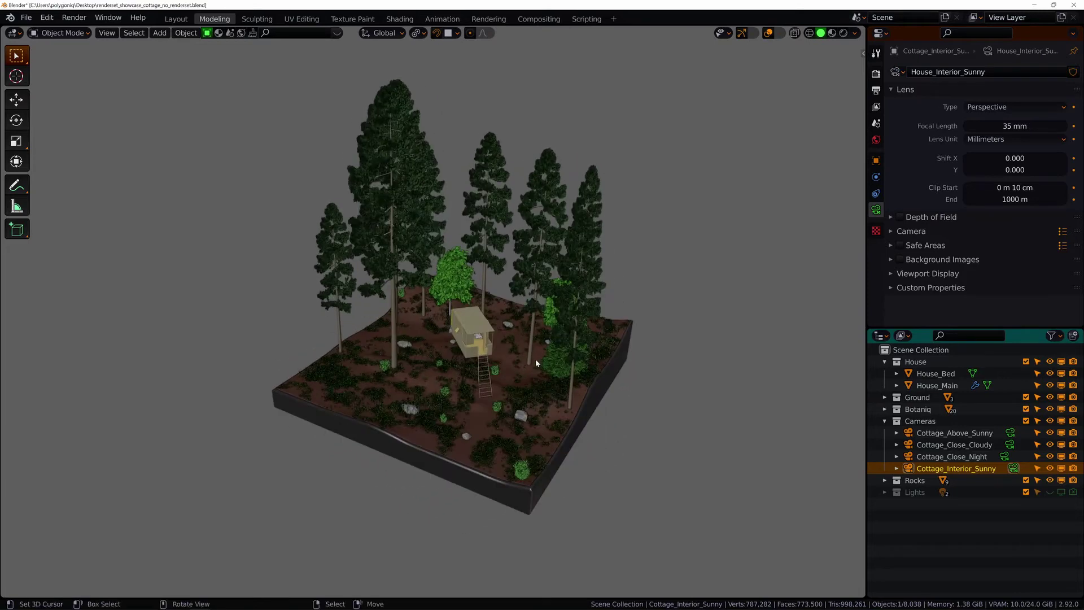
Look through the interior camera with overlays on, using a 15 mm lens and passepartout 1.0.
{"action": "left_click", "coordinate": [767, 34]}
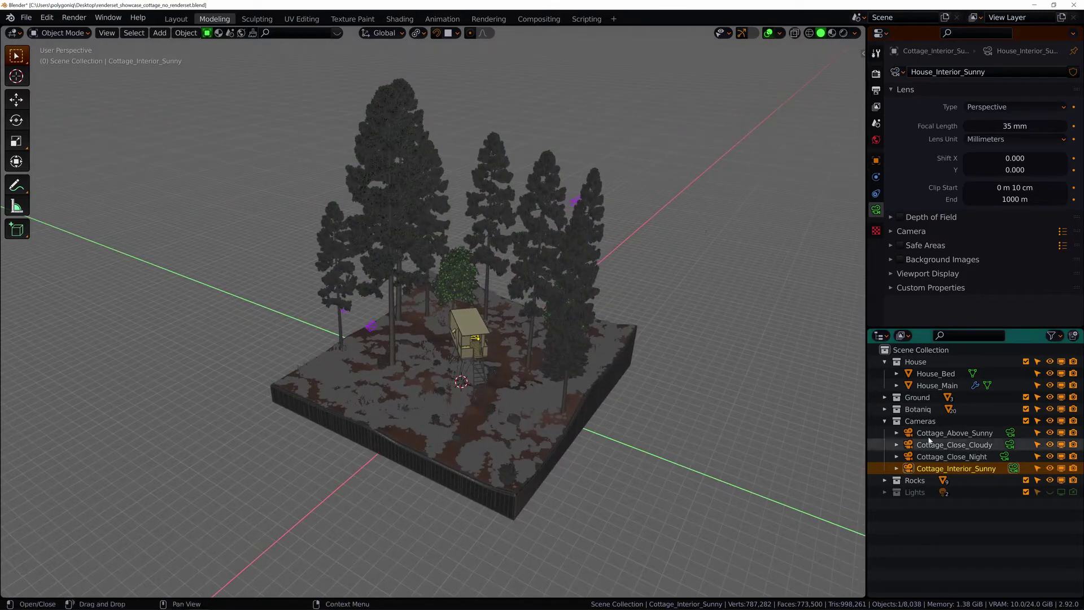
{"action": "key", "text": "KP_0"}
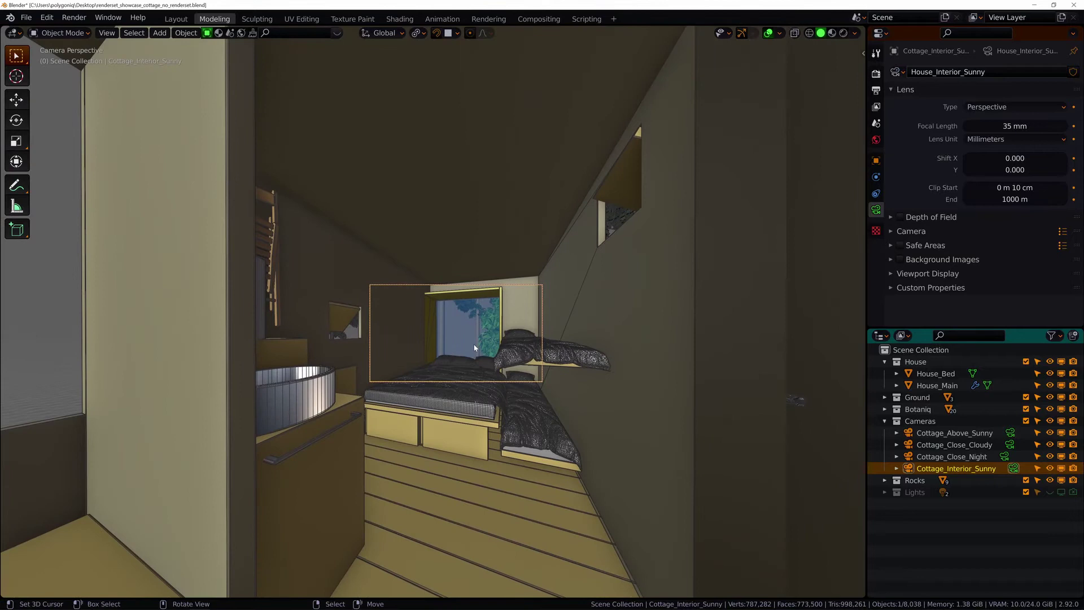
{"action": "left_click_drag", "start_coordinate": [994, 126], "coordinate": [971, 126]}
{"action": "left_click", "coordinate": [928, 274]}
{"action": "scroll", "coordinate": [939, 292], "scroll_direction": "down", "scroll_amount": 3}
{"action": "left_click_drag", "start_coordinate": [994, 303], "coordinate": [1050, 302]}
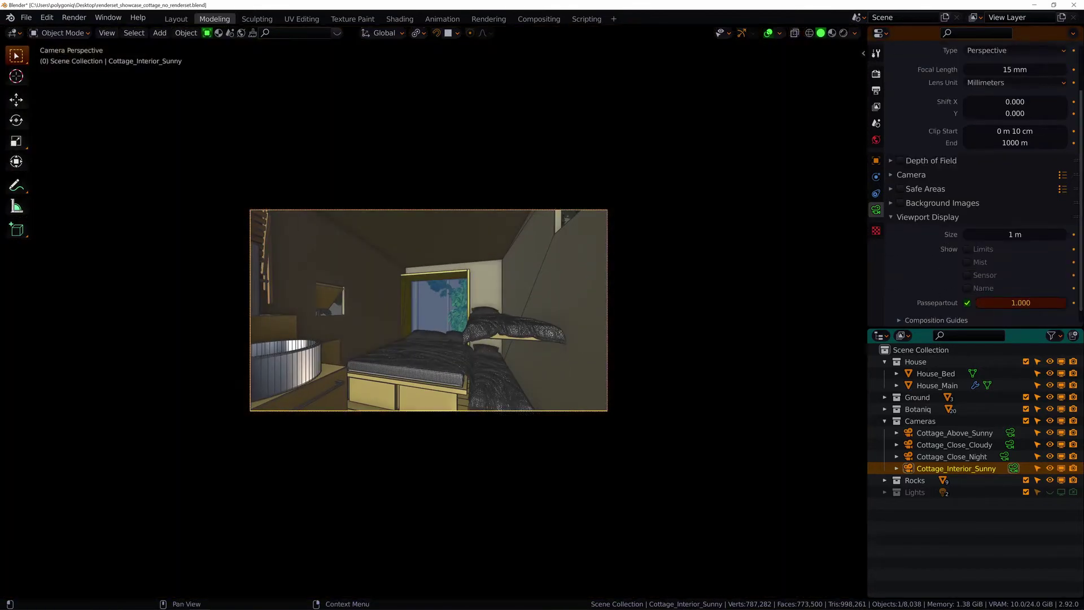
{"action": "scroll", "coordinate": [487, 341], "scroll_direction": "up", "scroll_amount": 4}
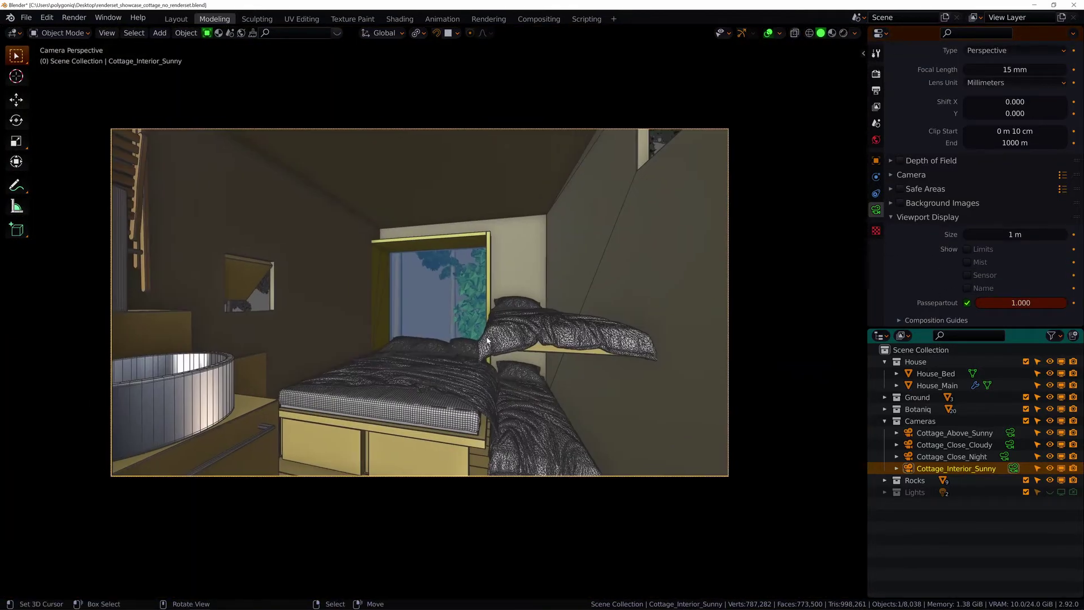
Denoise renders with OpenImageDenoise and enable viewport denoising in Render Properties.
{"action": "left_click", "coordinate": [876, 74]}
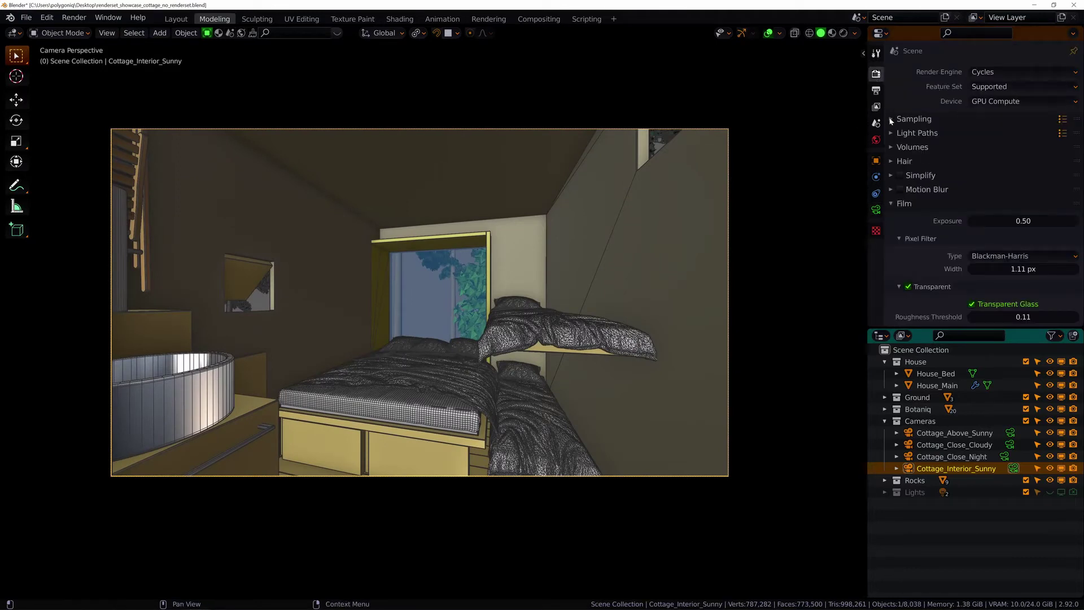
{"action": "left_click", "coordinate": [914, 119]}
{"action": "left_click", "coordinate": [1023, 136]}
{"action": "scroll", "coordinate": [902, 171], "scroll_direction": "down", "scroll_amount": 1}
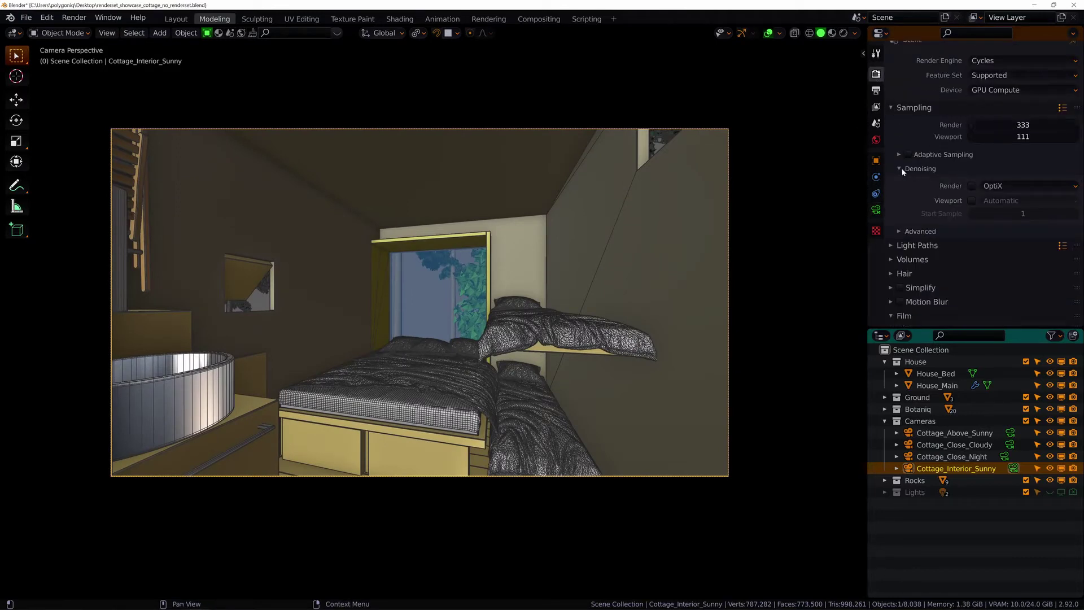
{"action": "left_click", "coordinate": [973, 201]}
{"action": "left_click", "coordinate": [1011, 186]}
{"action": "left_click", "coordinate": [1008, 225]}
{"action": "scroll", "coordinate": [927, 216], "scroll_direction": "down", "scroll_amount": 5}
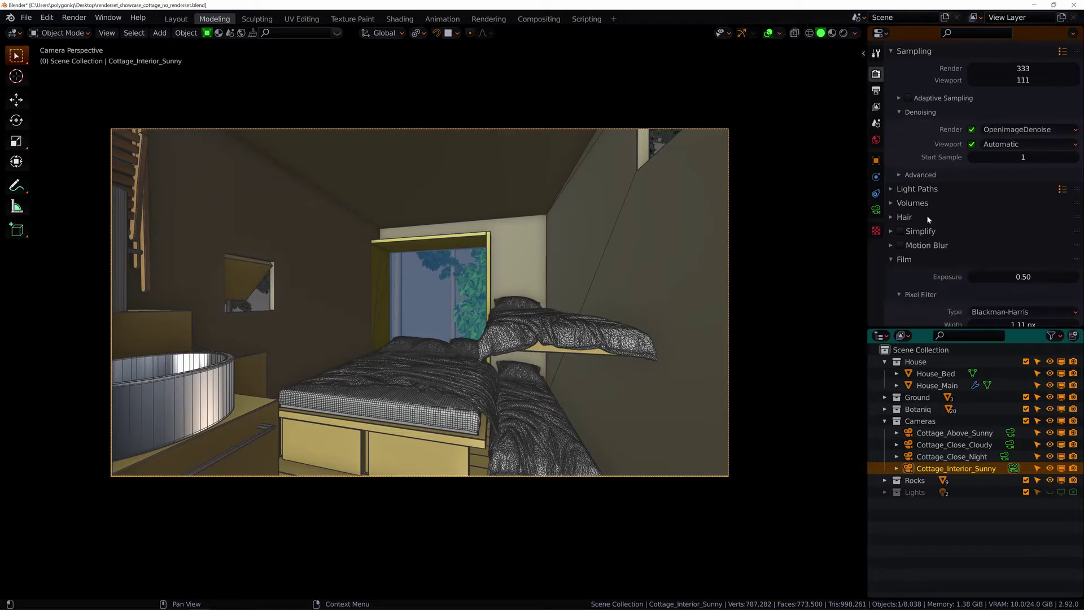
{"action": "scroll", "coordinate": [933, 215], "scroll_direction": "down", "scroll_amount": 8}
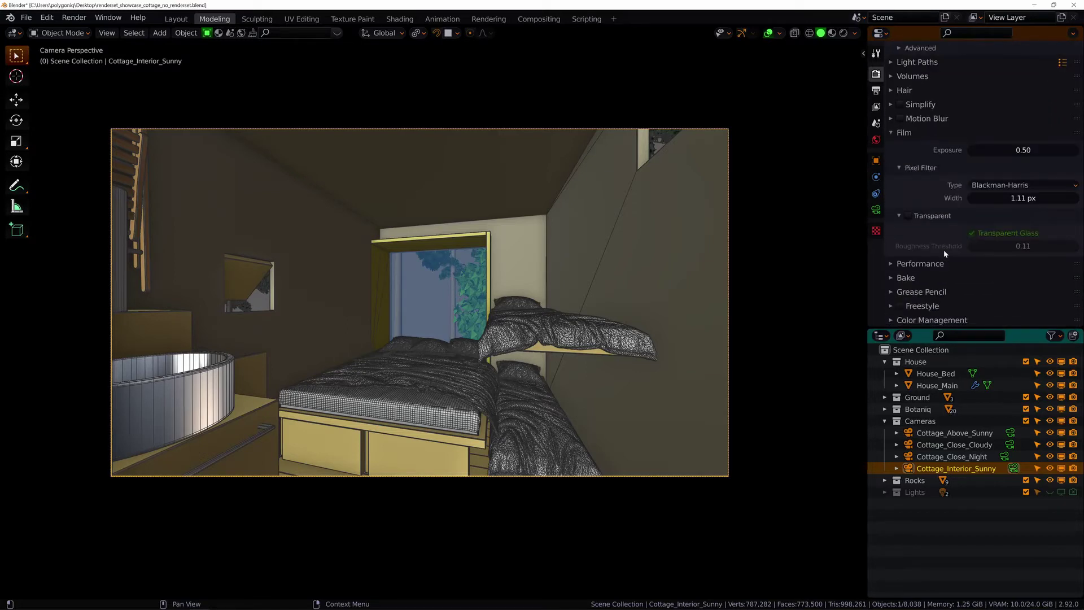
{"action": "scroll", "coordinate": [944, 250], "scroll_direction": "up", "scroll_amount": 9}
Set the output resolution to 2970 × 2100 px.
{"action": "left_click", "coordinate": [876, 90]}
{"action": "left_click", "coordinate": [915, 68]}
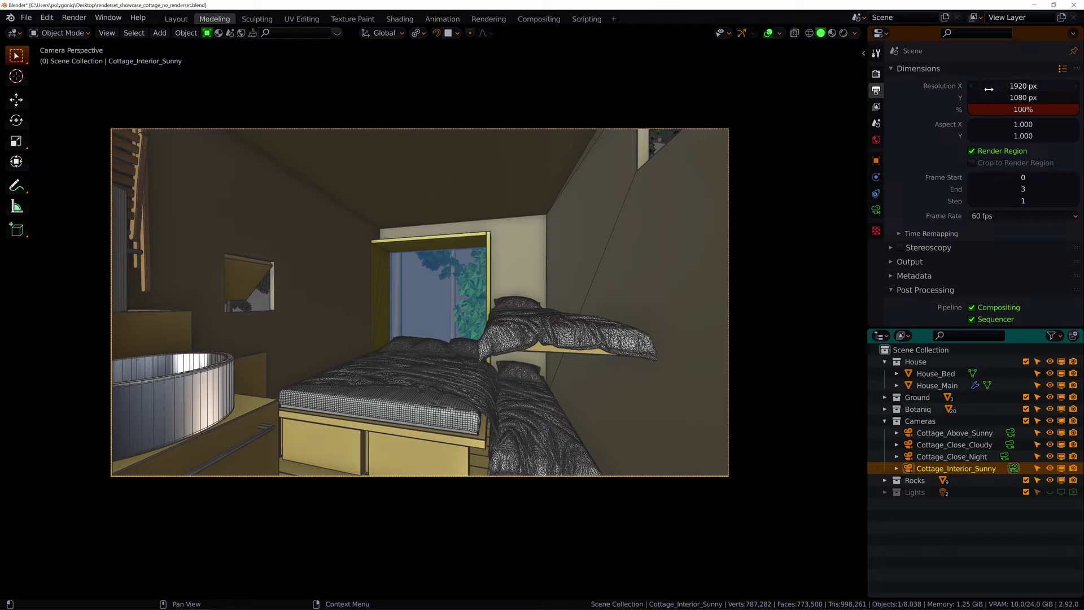
{"action": "left_click", "coordinate": [1017, 86]}
{"action": "type", "text": "2970"}
{"action": "key", "text": "Tab"}
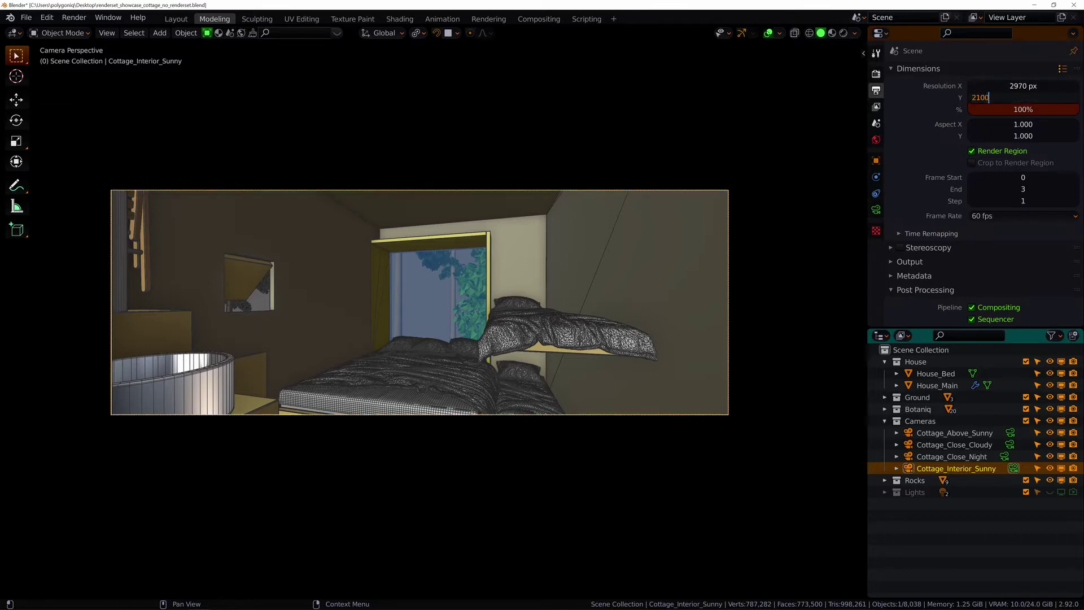
{"action": "key", "text": "Return"}
{"action": "scroll", "coordinate": [937, 231], "scroll_direction": "down", "scroll_amount": 1}
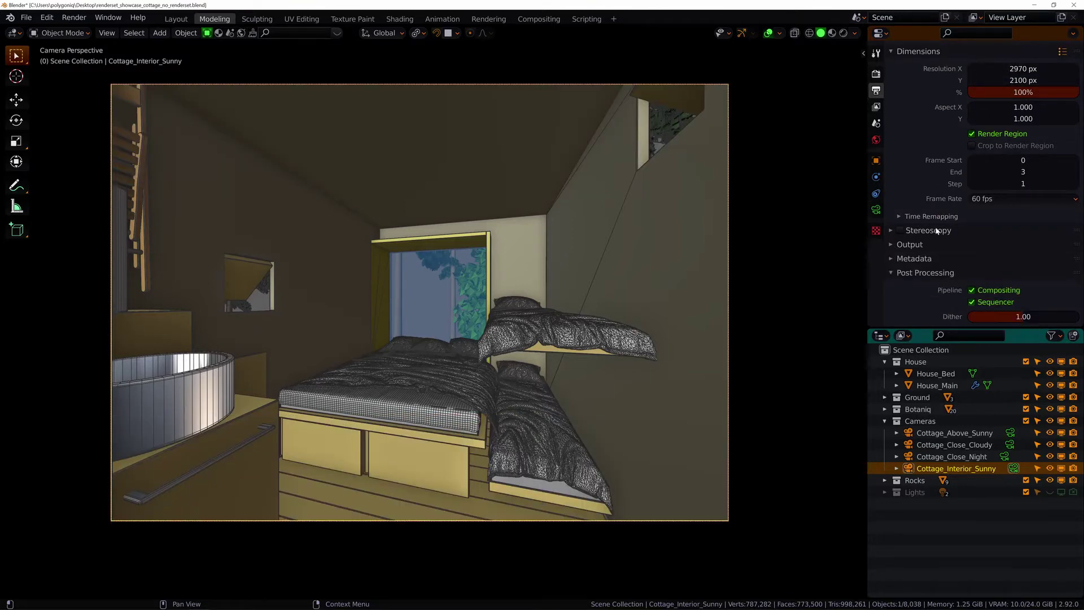
Tick the Combined, Z, Mist, Normal, Object Index and Ambient Occlusion view layer passes.
{"action": "left_click", "coordinate": [876, 106]}
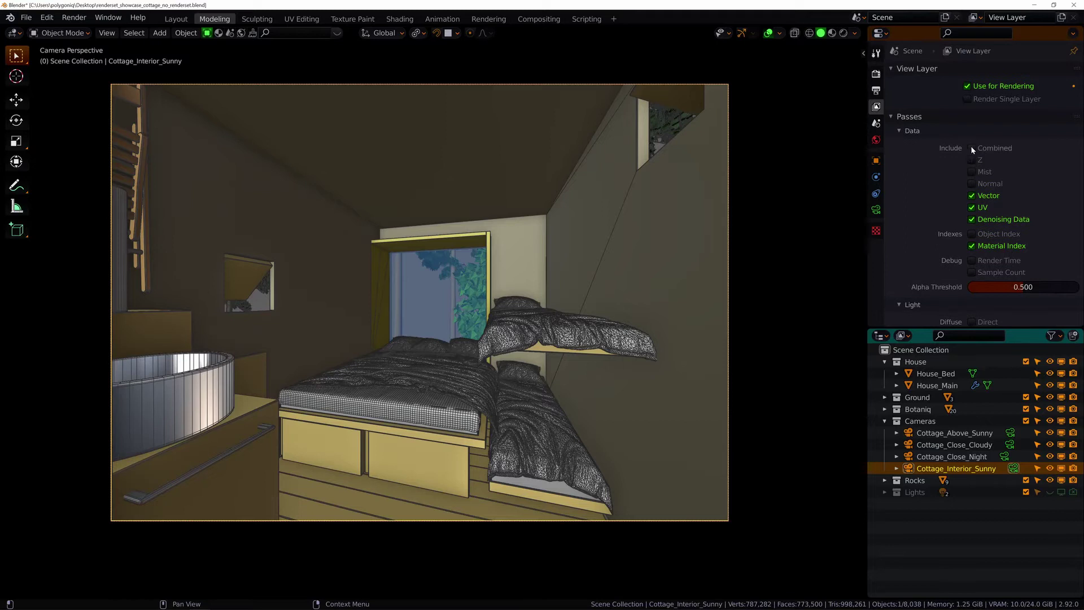
{"action": "left_click_drag", "start_coordinate": [970, 147], "coordinate": [972, 185]}
{"action": "scroll", "coordinate": [948, 192], "scroll_direction": "down", "scroll_amount": 1}
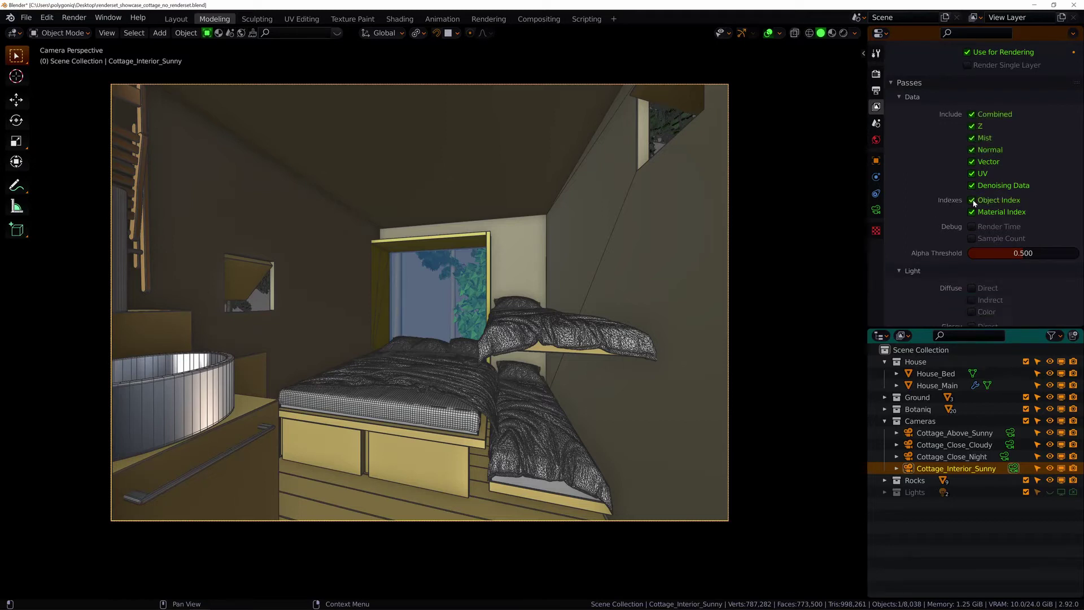
{"action": "scroll", "coordinate": [937, 199], "scroll_direction": "down", "scroll_amount": 8}
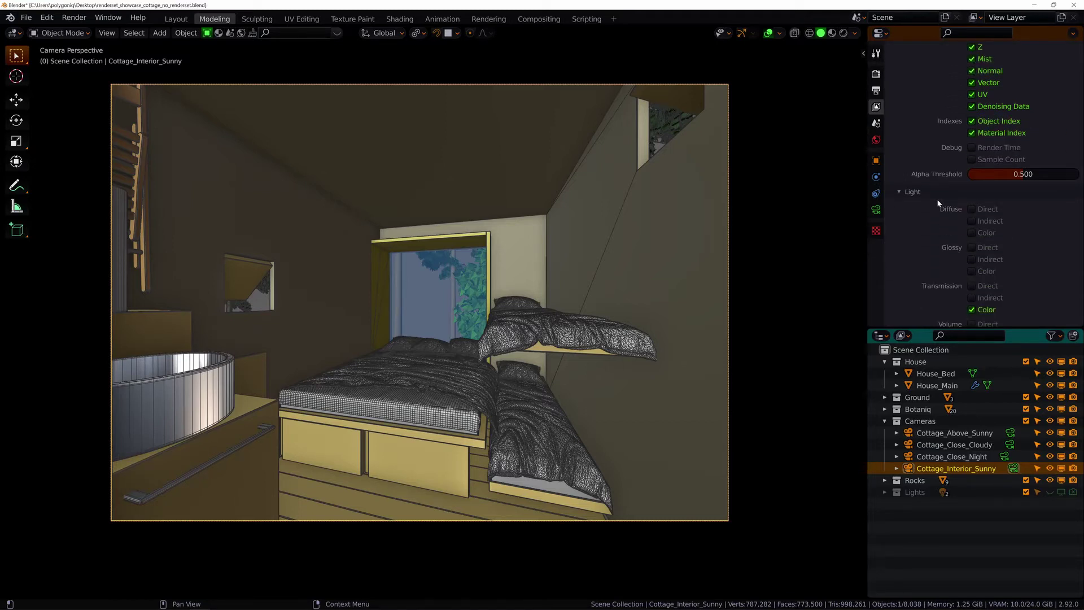
{"action": "scroll", "coordinate": [940, 263], "scroll_direction": "up", "scroll_amount": 10}
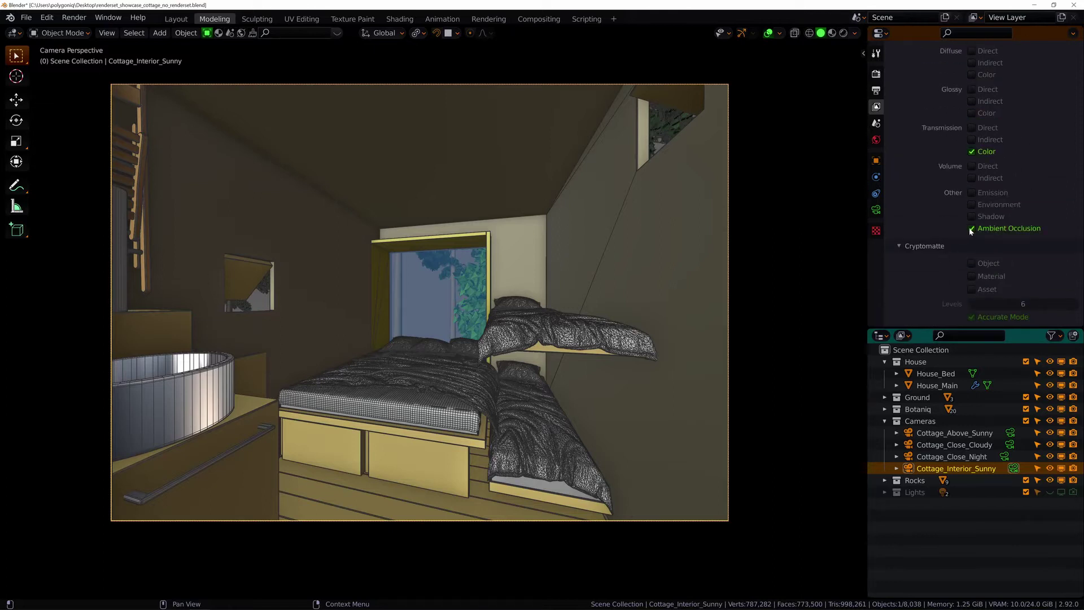
Hide overlays, preview in Rendered shading and light the scene with World_Forest_Steamy_mqm.
{"action": "left_click", "coordinate": [877, 140]}
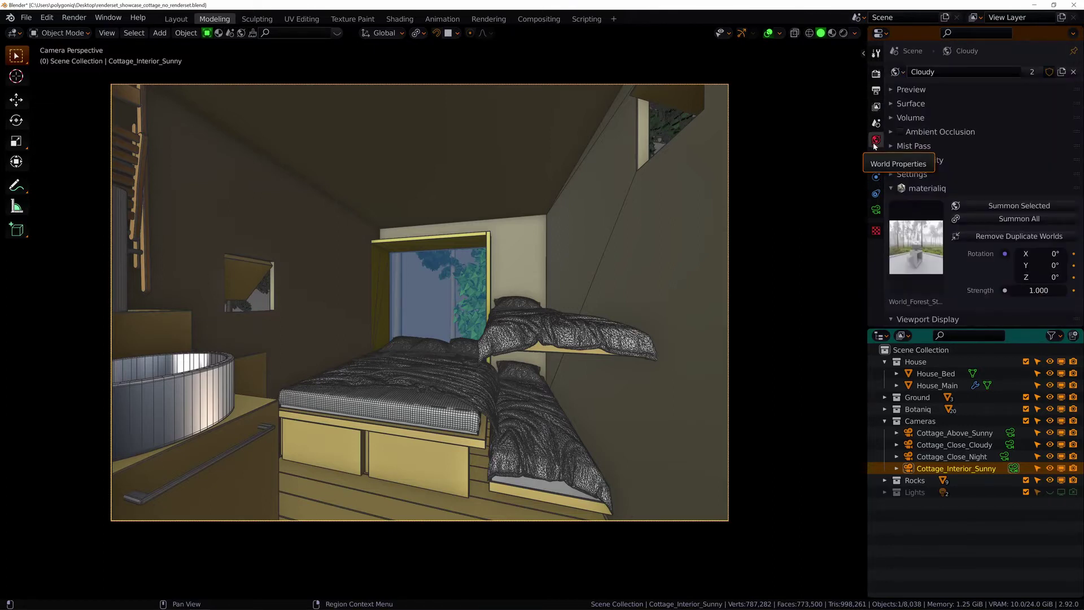
{"action": "left_click", "coordinate": [768, 33]}
{"action": "left_click", "coordinate": [844, 33]}
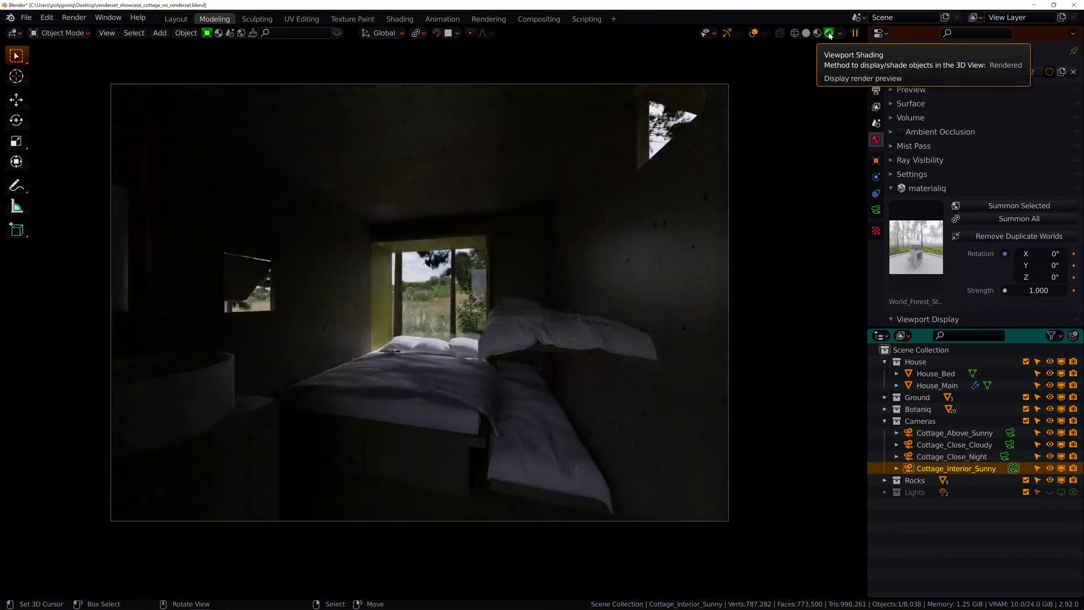
{"action": "left_click", "coordinate": [896, 72]}
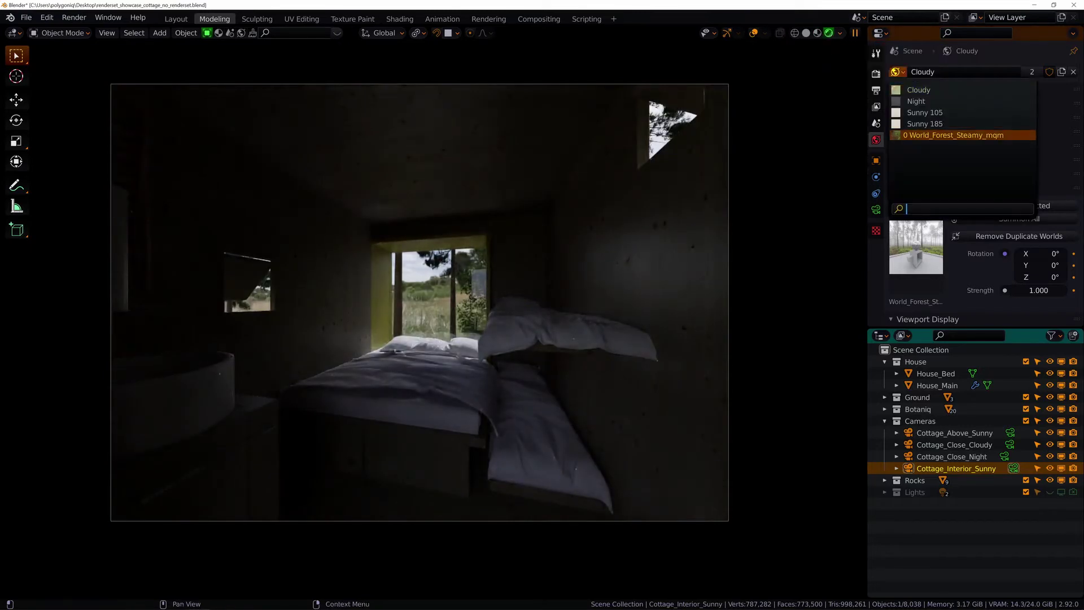
{"action": "left_click", "coordinate": [934, 139]}
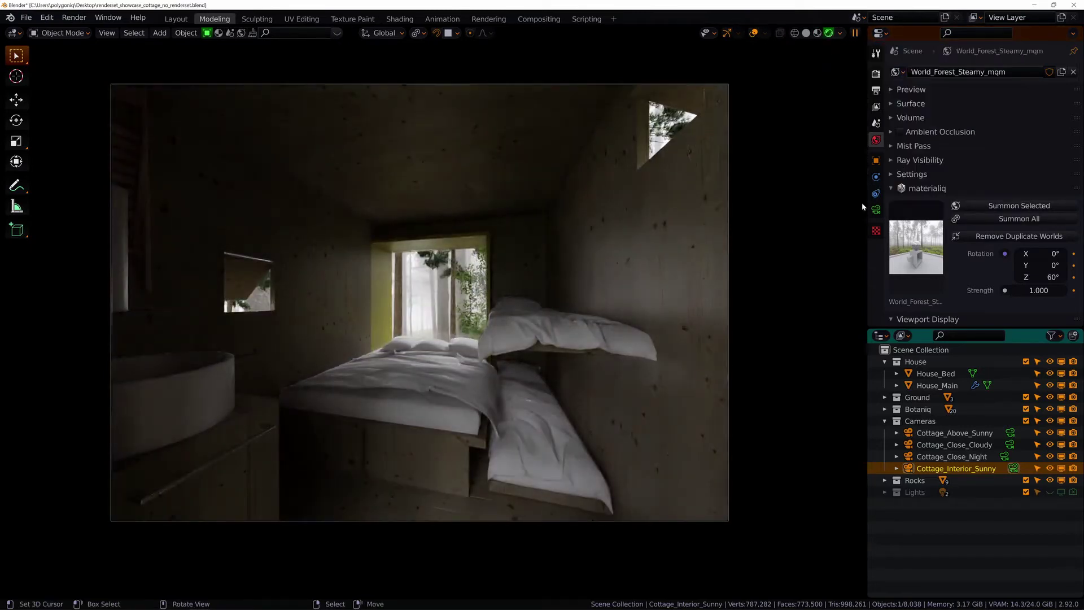
Set film exposure to 2.00, save the file and render the interior camera view.
{"action": "left_click", "coordinate": [876, 74]}
{"action": "scroll", "coordinate": [1024, 244], "scroll_direction": "down", "scroll_amount": 5}
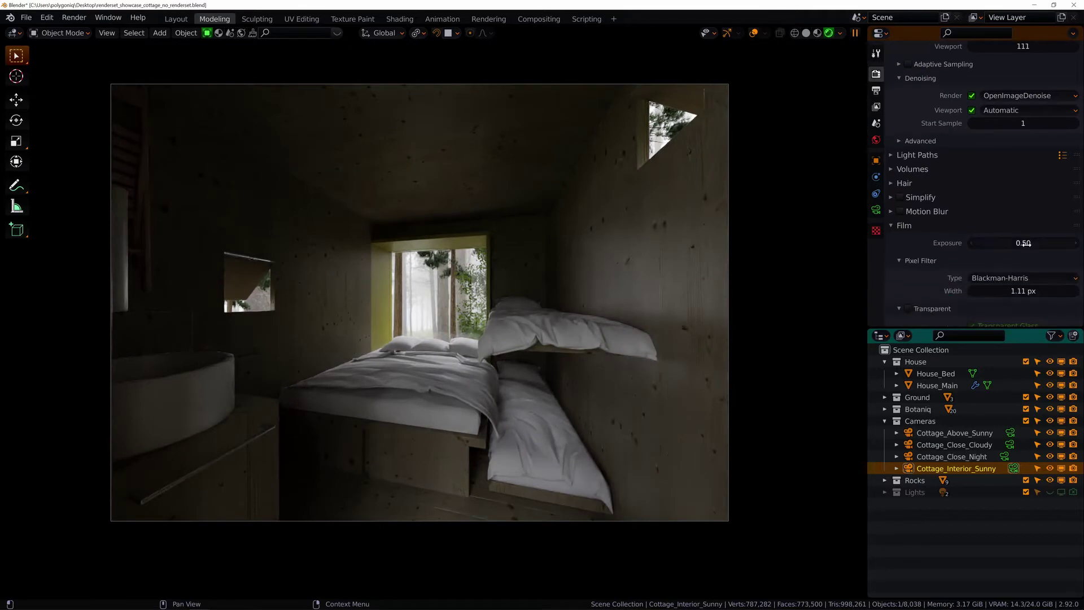
{"action": "key", "text": "Return"}
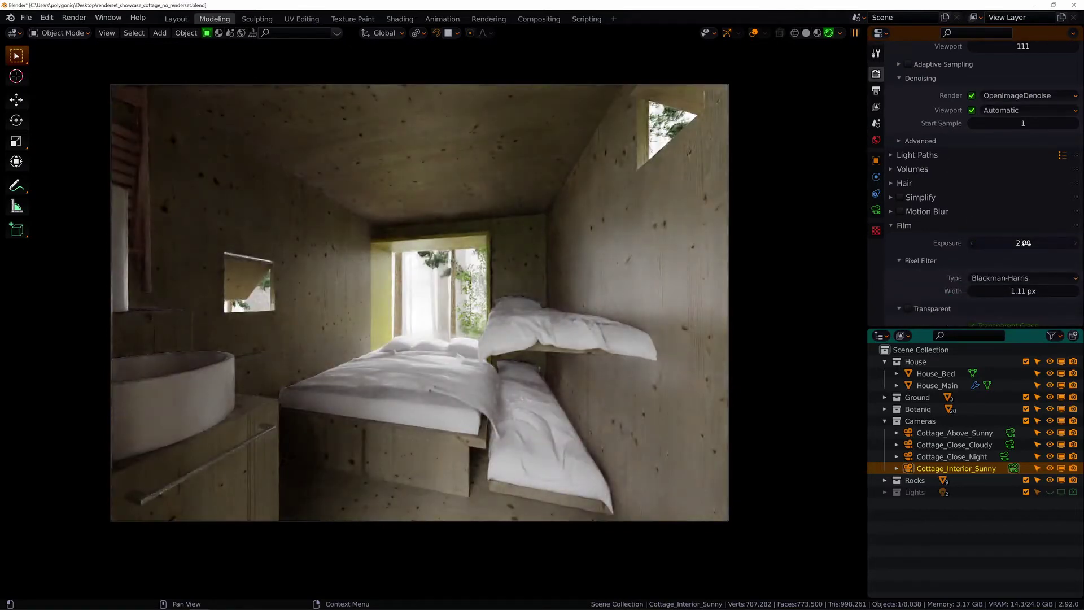
{"action": "key", "text": "ctrl+s"}
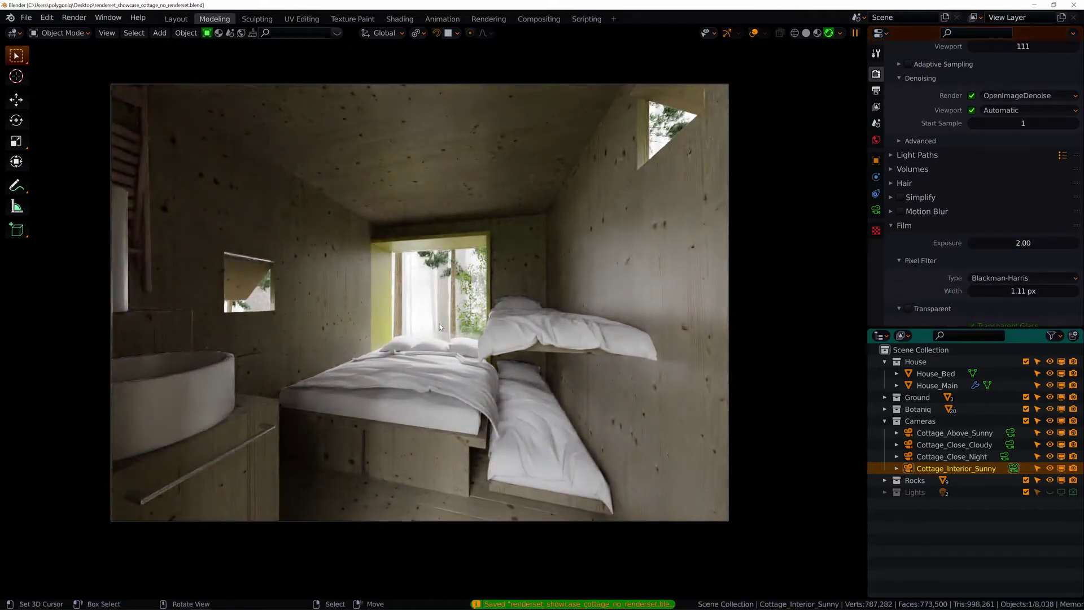
{"action": "key", "text": "F12"}
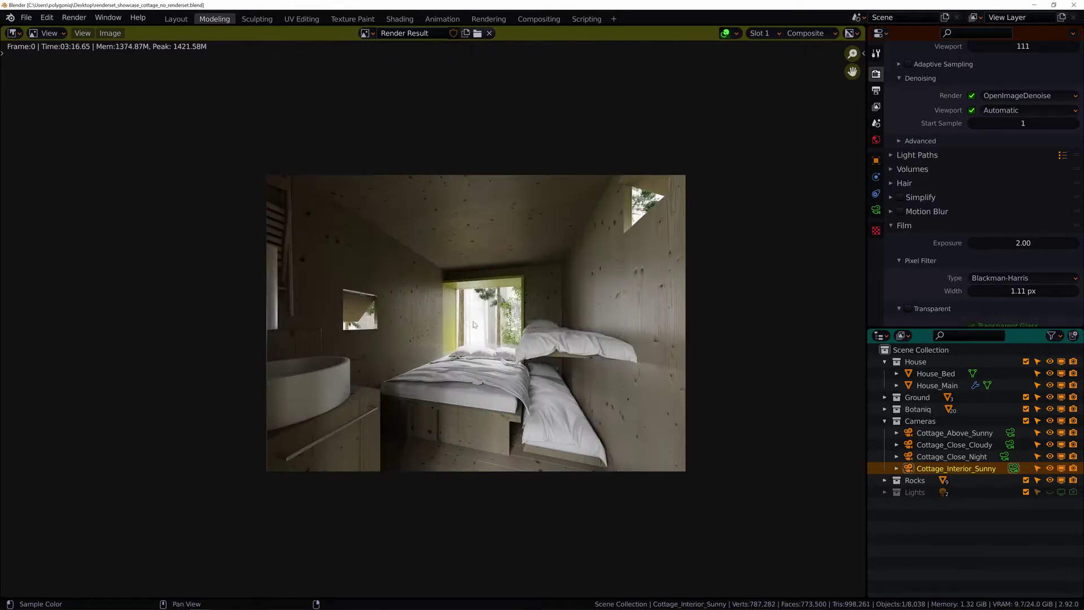
Preview the View Layer's Normal, AO and Mist passes, ending back on Combined.
{"action": "left_click", "coordinate": [809, 33]}
{"action": "left_click", "coordinate": [808, 57]}
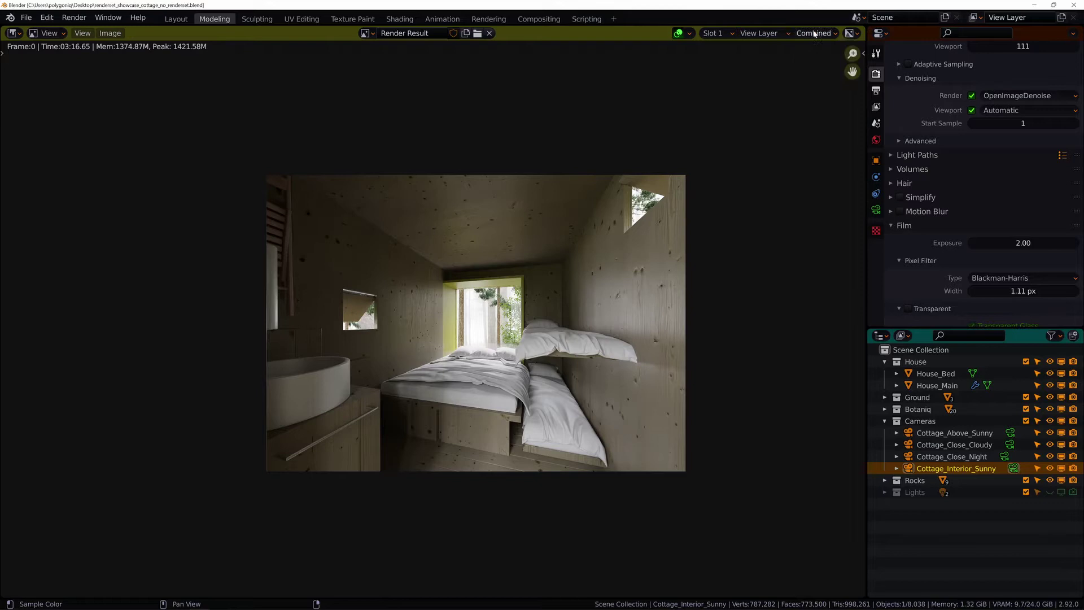
{"action": "left_click", "coordinate": [814, 32]}
{"action": "left_click", "coordinate": [812, 85]}
{"action": "left_click", "coordinate": [802, 111]}
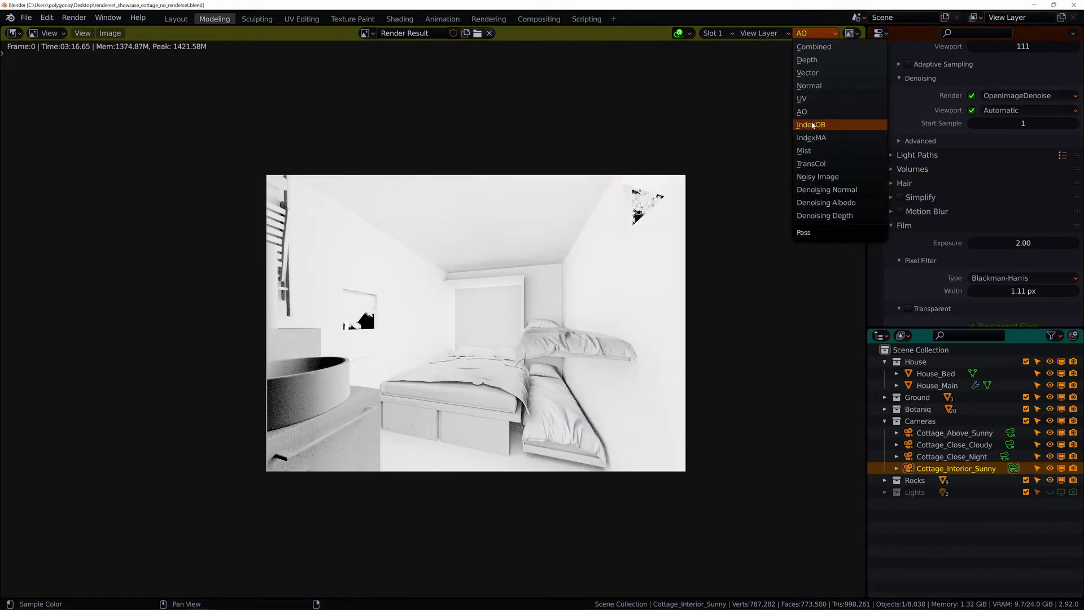
{"action": "left_click", "coordinate": [804, 151]}
{"action": "left_click", "coordinate": [814, 47]}
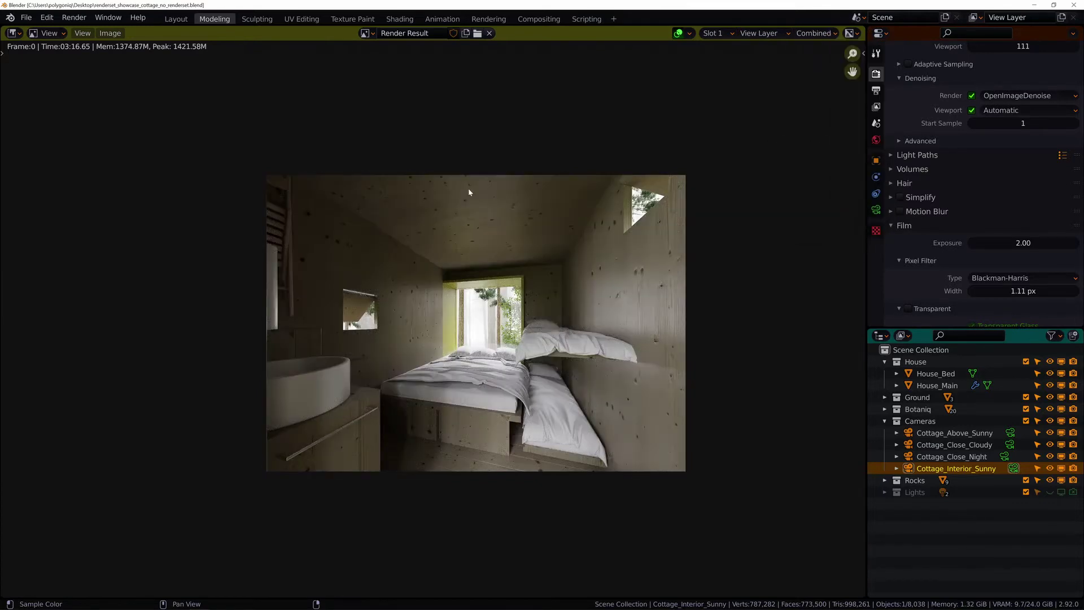
Save the Combined interior render as a COTTAGE PNG on the desktop.
{"action": "left_click", "coordinate": [110, 33]}
{"action": "left_click", "coordinate": [134, 119]}
{"action": "key", "text": "BackSpace"}
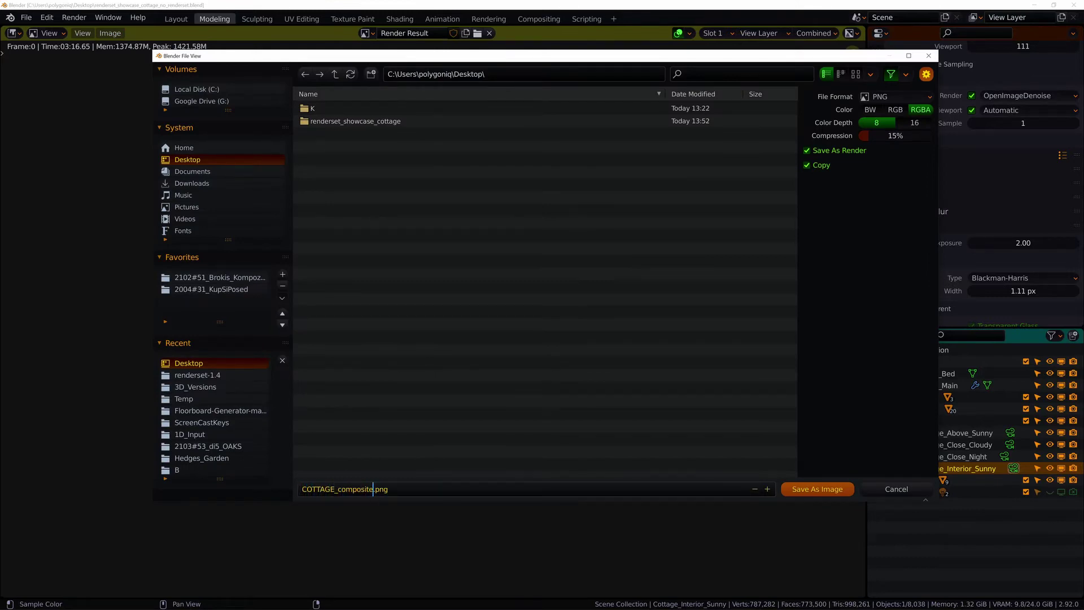
{"action": "left_click", "coordinate": [817, 490]}
Save the Normal pass as COTTAGE_normal.png.
{"action": "left_click", "coordinate": [809, 33]}
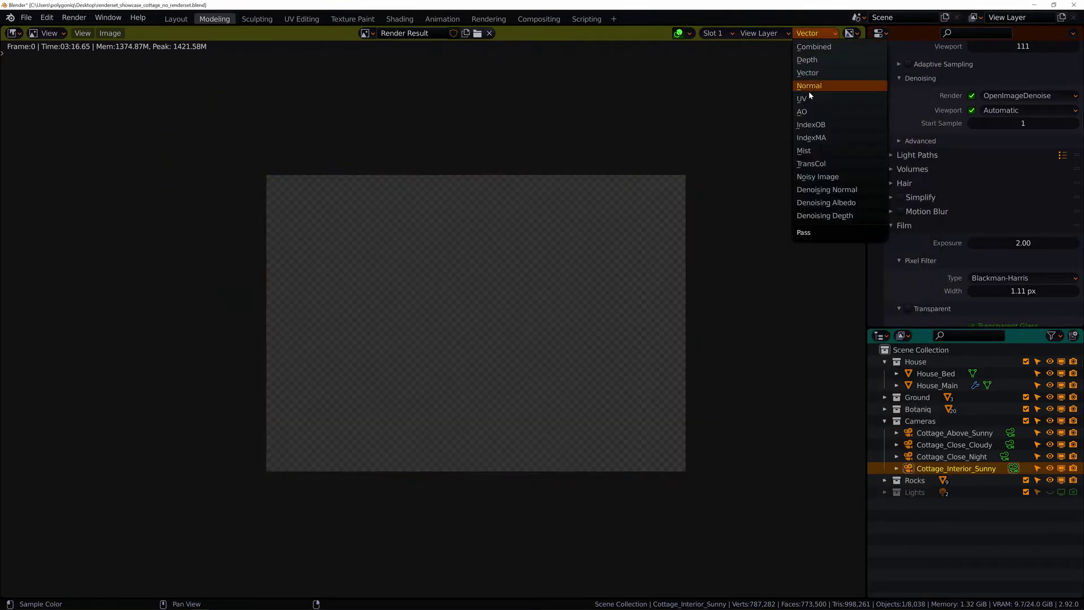
{"action": "left_click", "coordinate": [802, 89]}
{"action": "scroll", "coordinate": [681, 224], "scroll_direction": "up", "scroll_amount": 2}
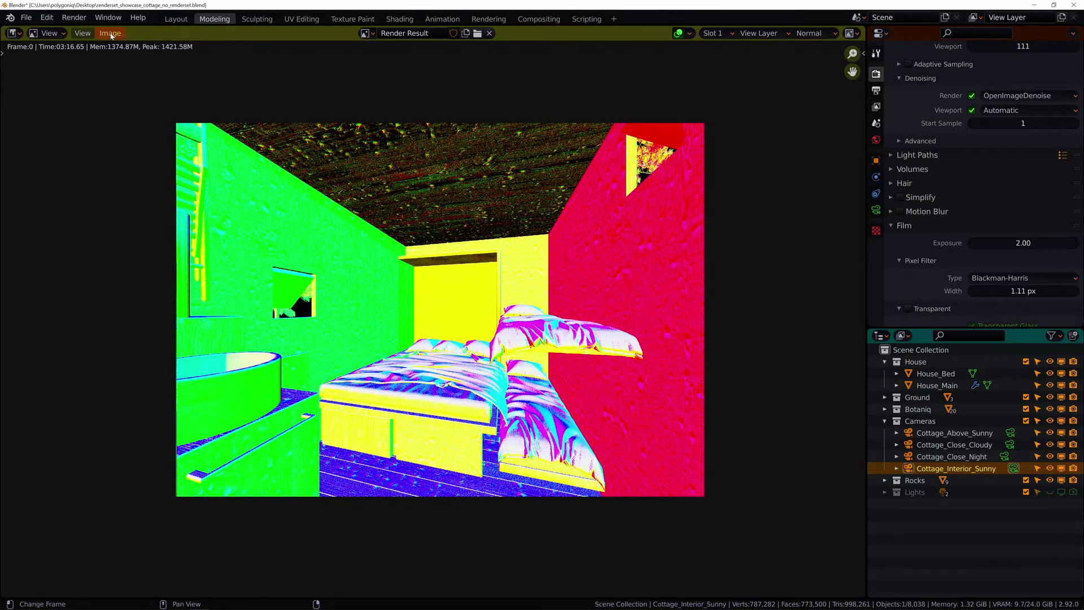
{"action": "left_click", "coordinate": [110, 33]}
{"action": "left_click", "coordinate": [134, 118]}
{"action": "key", "text": "Return"}
{"action": "left_click", "coordinate": [810, 33]}
Save the UV pass as its own COTTAGE PNG file.
{"action": "left_click", "coordinate": [802, 101]}
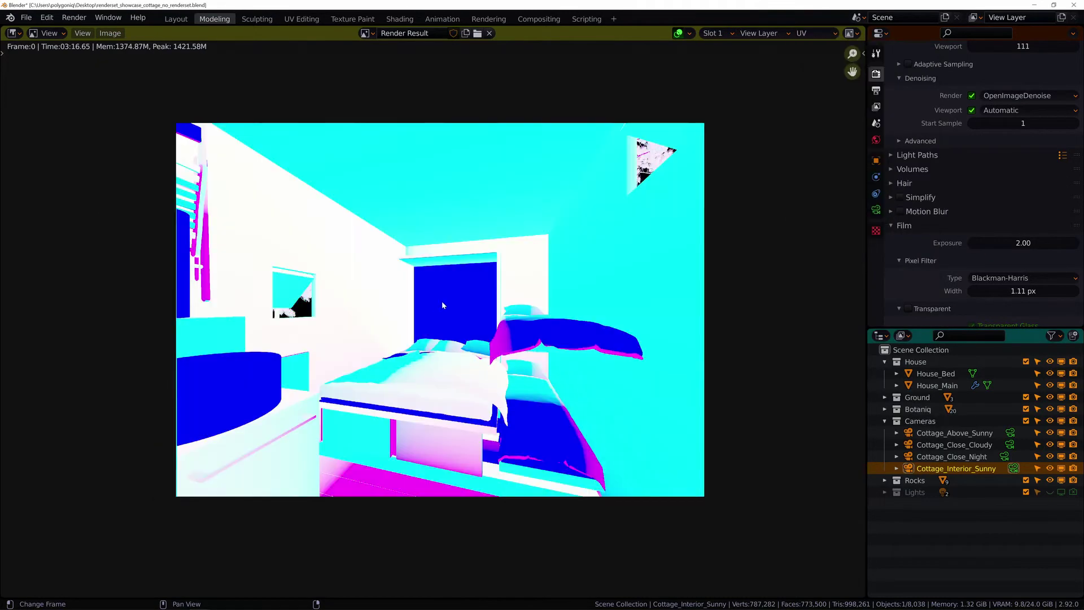
{"action": "left_click", "coordinate": [111, 33]}
{"action": "left_click", "coordinate": [135, 118]}
{"action": "key", "text": "BackSpace"}
{"action": "key", "text": "BackSpace"}
{"action": "key", "text": "BackSpace"}
{"action": "key", "text": "BackSpace"}
{"action": "key", "text": "BackSpace"}
{"action": "key", "text": "Return"}
{"action": "left_click", "coordinate": [810, 33]}
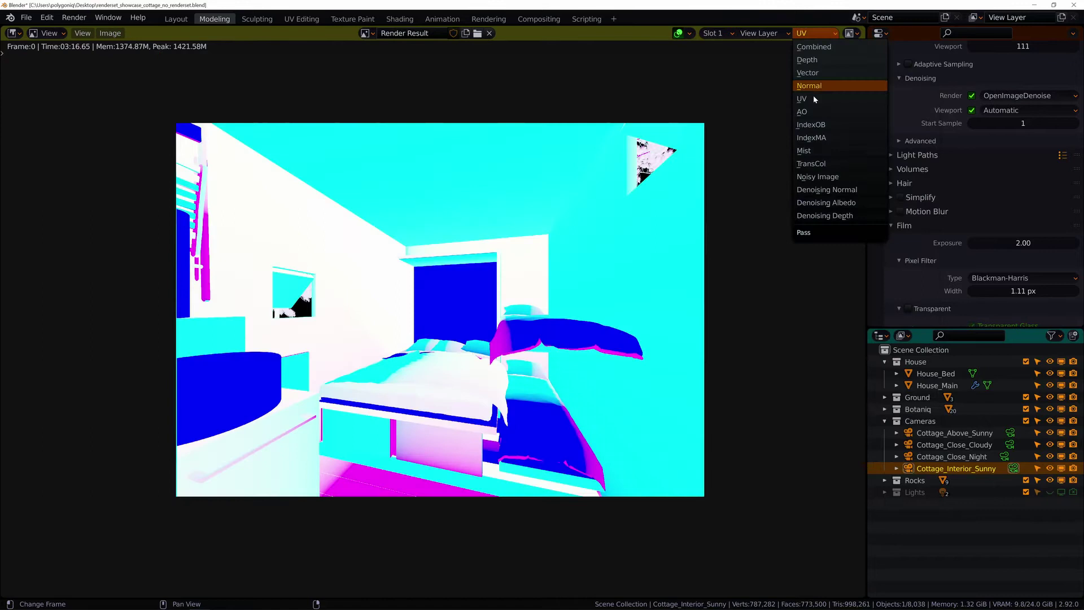
Save the AO pass as COTTAGE_AO.png.
{"action": "left_click", "coordinate": [802, 137]}
{"action": "left_click", "coordinate": [110, 33]}
{"action": "left_click", "coordinate": [134, 119]}
{"action": "key", "text": "BackSpace"}
{"action": "key", "text": "BackSpace"}
{"action": "type", "text": "AO"}
{"action": "key", "text": "Return"}
Save the Noisy Image pass as COTTAGE_NI.png.
{"action": "left_click", "coordinate": [810, 33]}
{"action": "left_click", "coordinate": [808, 77]}
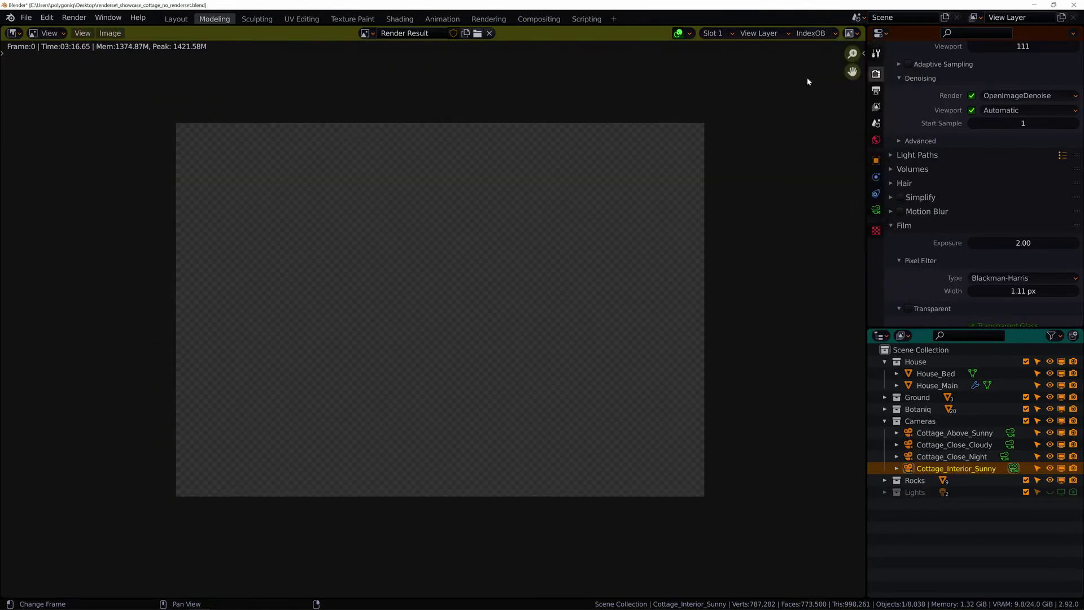
{"action": "left_click", "coordinate": [809, 33]}
{"action": "left_click", "coordinate": [836, 175]}
{"action": "left_click", "coordinate": [110, 33]}
{"action": "left_click", "coordinate": [134, 118]}
{"action": "type", "text": "NI.png"}
{"action": "key", "text": "Return"}
Save the TransCol pass, then return the viewport to Solid shading with overlays.
{"action": "left_click", "coordinate": [810, 33]}
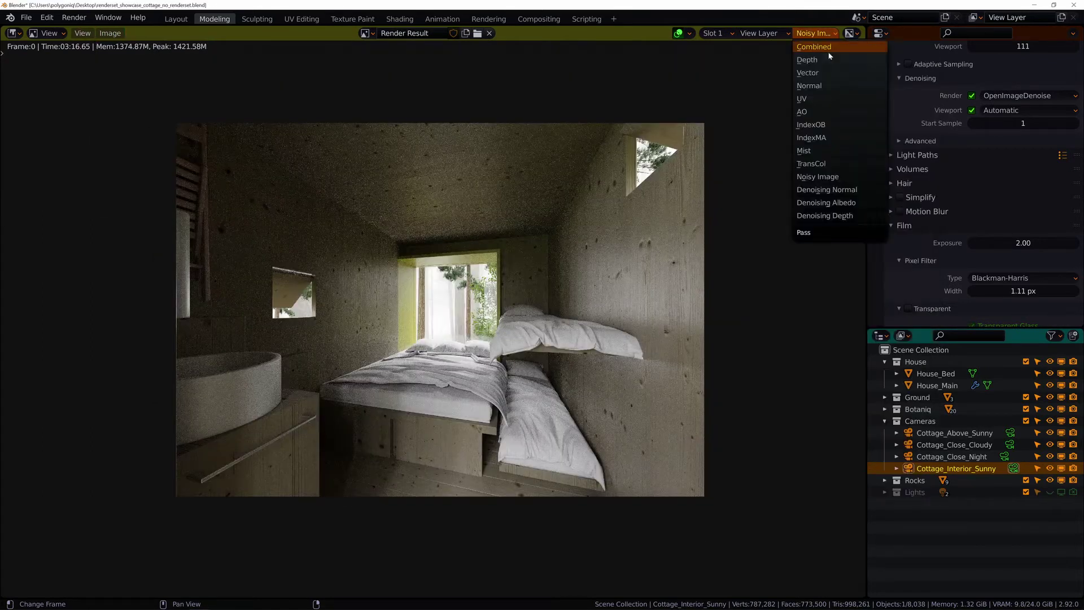
{"action": "left_click", "coordinate": [802, 163]}
{"action": "left_click", "coordinate": [110, 33]}
{"action": "left_click", "coordinate": [134, 118]}
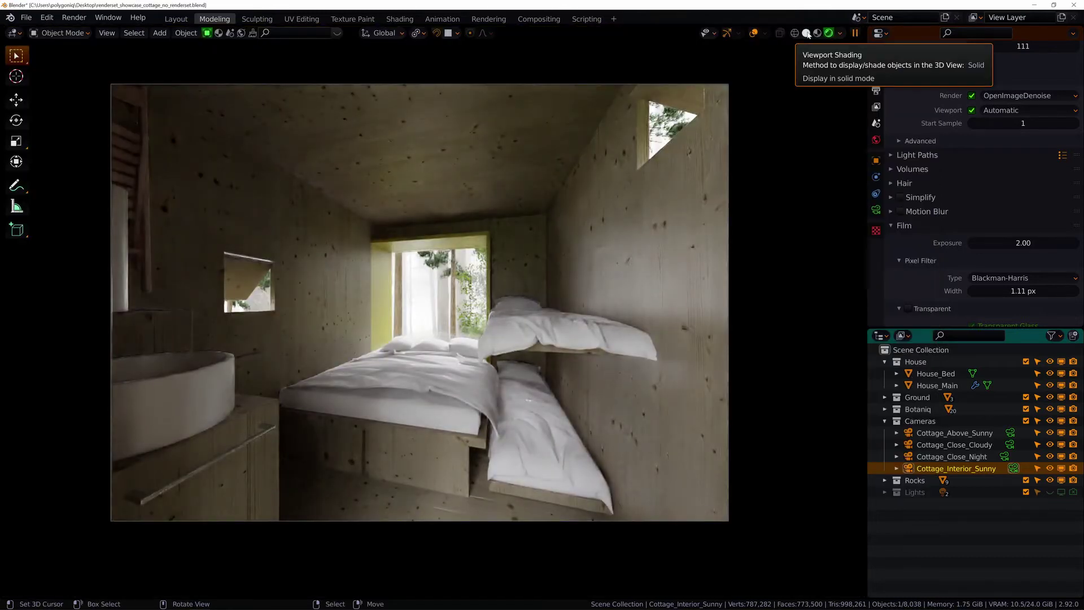
{"action": "left_click", "coordinate": [821, 33]}
{"action": "left_click", "coordinate": [768, 33]}
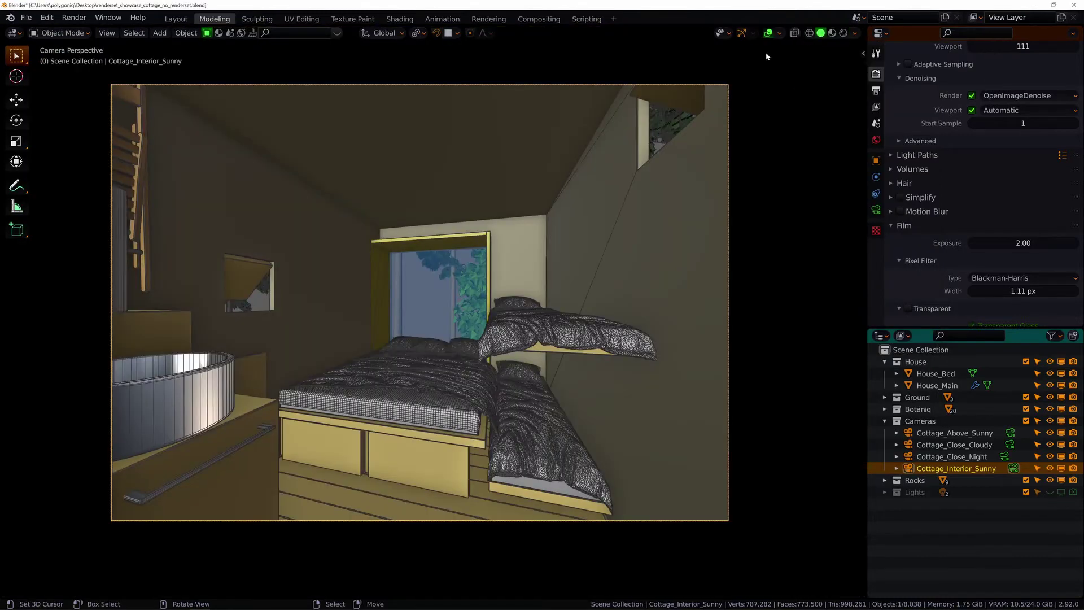
Make Cottage_Close_Cloudy the active camera and light it with the Cloudy world in rendered preview.
{"action": "left_click", "coordinate": [1010, 444]}
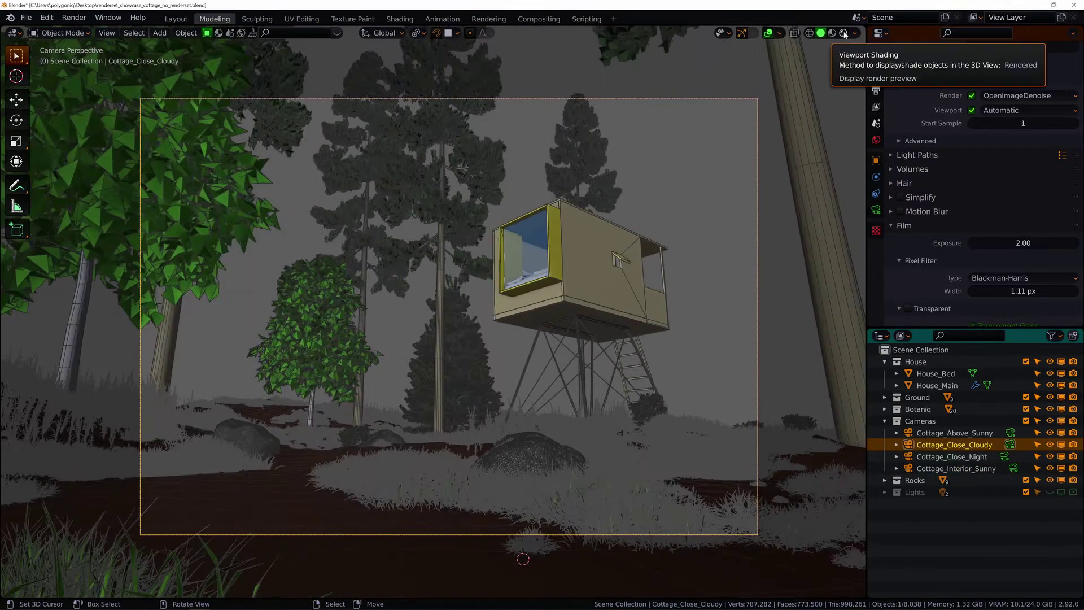
{"action": "left_click", "coordinate": [844, 34]}
{"action": "left_click", "coordinate": [754, 33]}
{"action": "left_click", "coordinate": [876, 140]}
{"action": "left_click", "coordinate": [898, 72]}
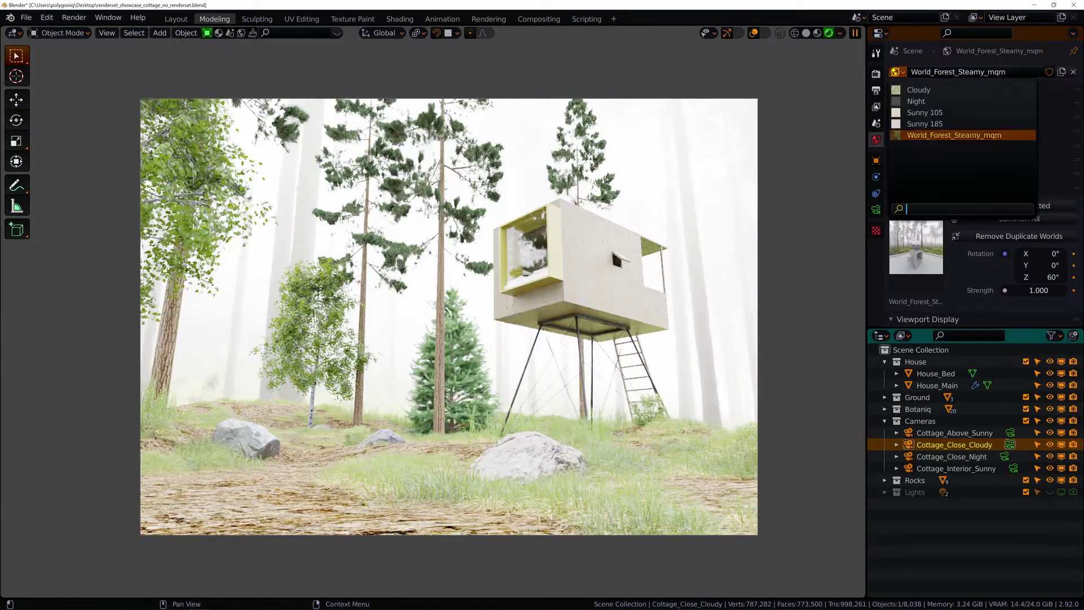
{"action": "left_click", "coordinate": [938, 135]}
Check the output dimensions, hide the Botaniq trees from viewports and render the shot.
{"action": "left_click", "coordinate": [876, 73]}
{"action": "left_click", "coordinate": [876, 91]}
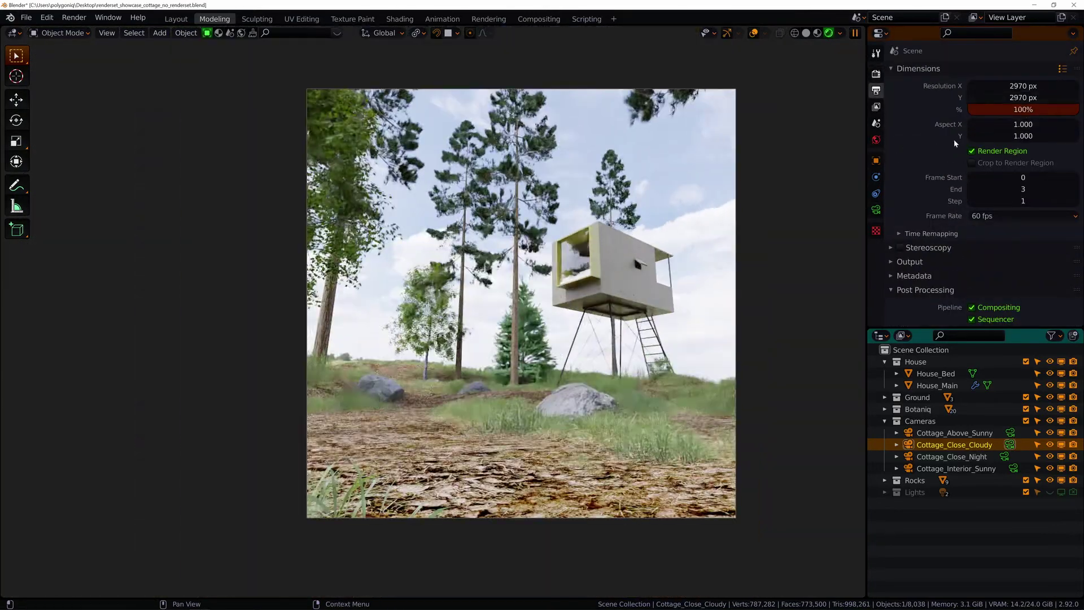
{"action": "key", "text": "ctrl+shift+Tab"}
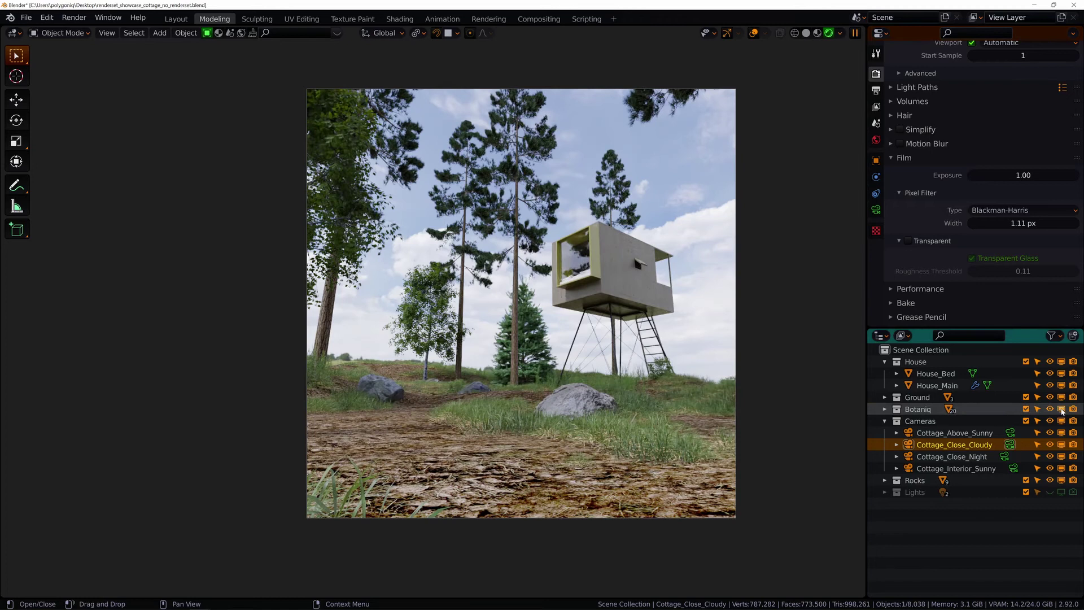
{"action": "left_click", "coordinate": [1062, 409]}
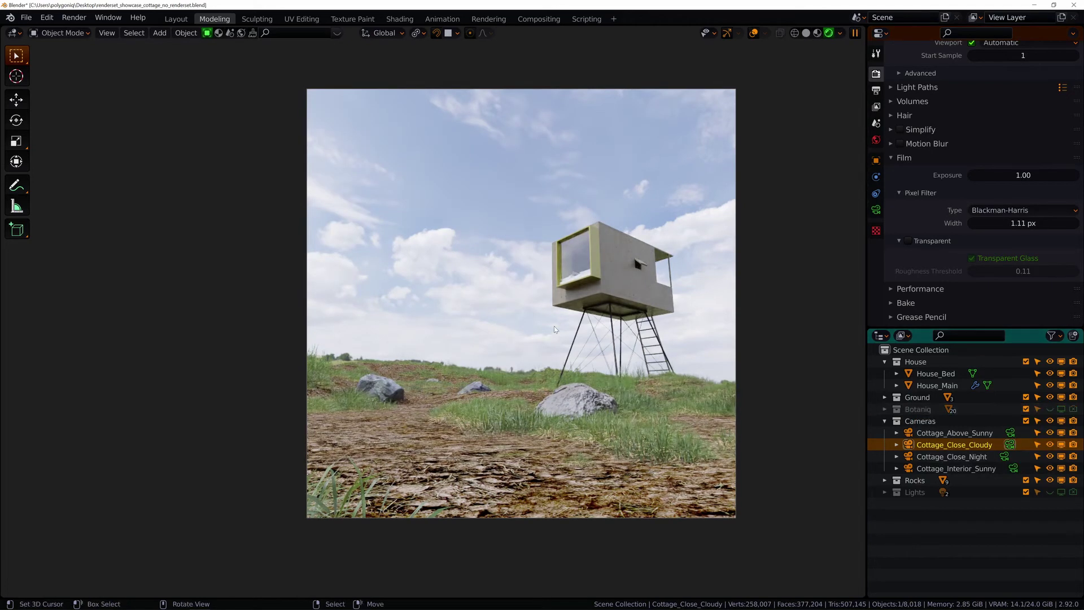
{"action": "key", "text": "F12"}
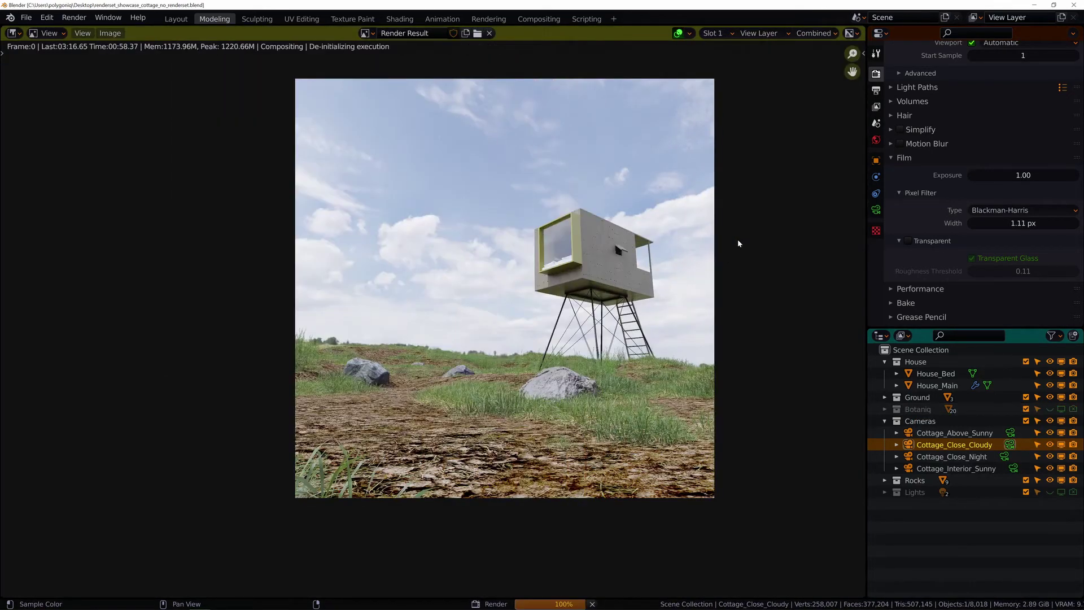
Save the render as COTTAGE_Ex_CloseCloudy.png.
{"action": "left_click", "coordinate": [110, 32]}
{"action": "left_click", "coordinate": [119, 117]}
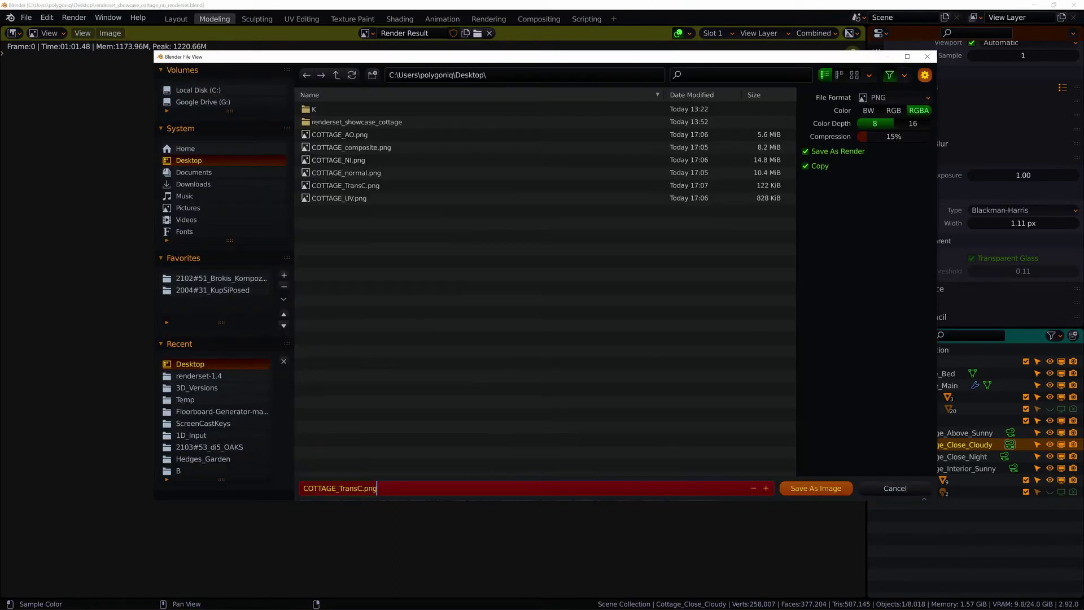
{"action": "key", "text": "BackSpace"}
{"action": "type", "text": "y"}
{"action": "key", "text": "Return"}
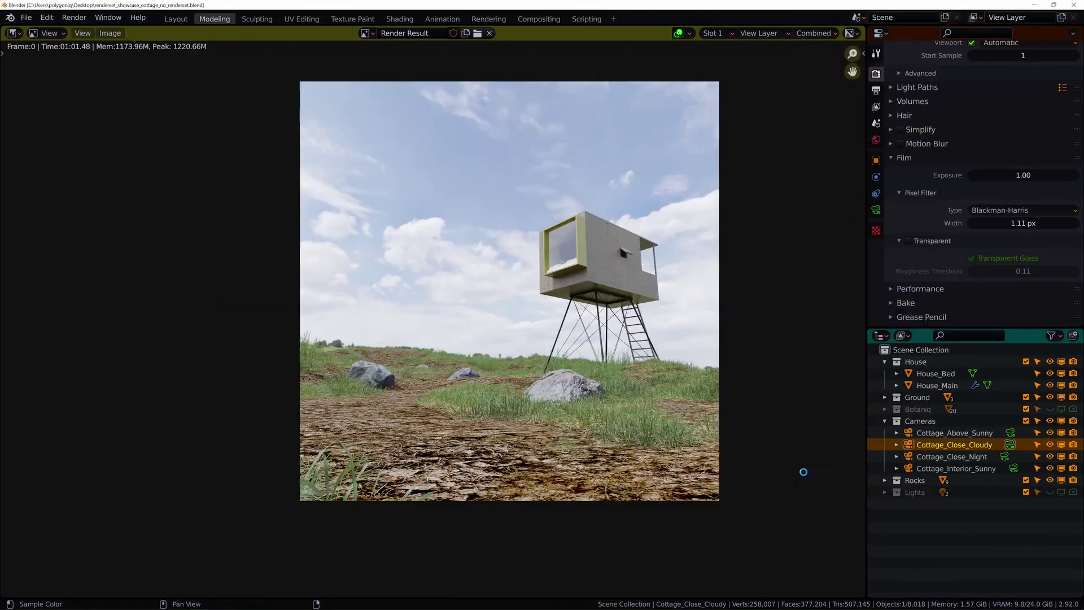
Save the Normal and UV passes with _Normal and _UV file-name suffixes.
{"action": "left_click", "coordinate": [816, 33]}
{"action": "left_click", "coordinate": [810, 70]}
{"action": "key", "text": "shift+alt+s"}
{"action": "type", "text": "_N.png"}
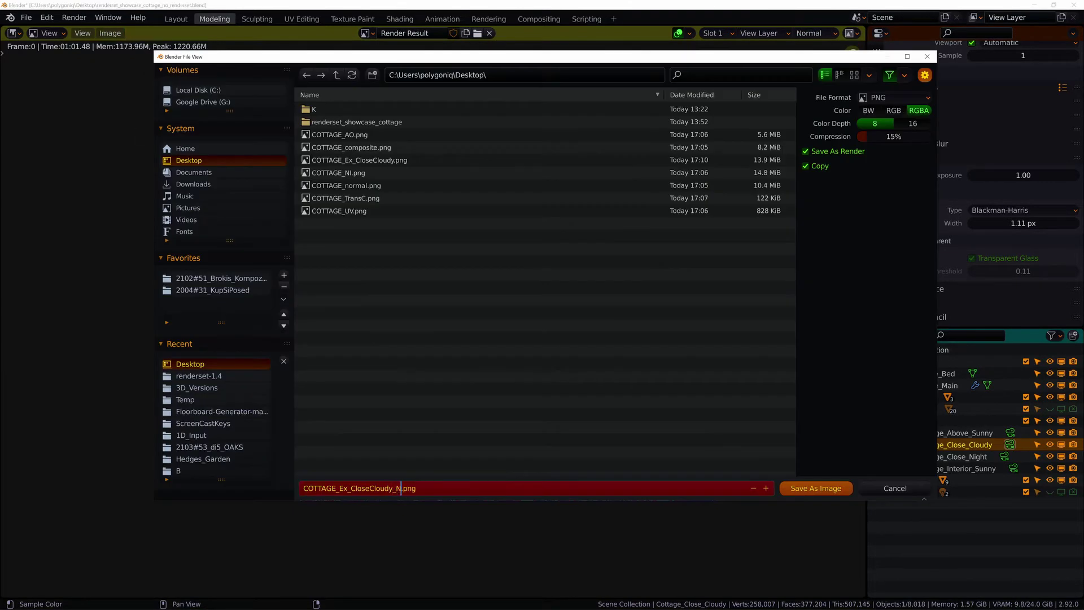
{"action": "type", "text": "ormal"}
{"action": "key", "text": "Return"}
{"action": "left_click", "coordinate": [817, 32]}
{"action": "left_click", "coordinate": [811, 83]}
{"action": "key", "text": "shift+alt+s"}
{"action": "type", "text": "_UV"}
{"action": "key", "text": "Return"}
{"action": "left_click", "coordinate": [816, 33]}
{"action": "left_click", "coordinate": [810, 96]}
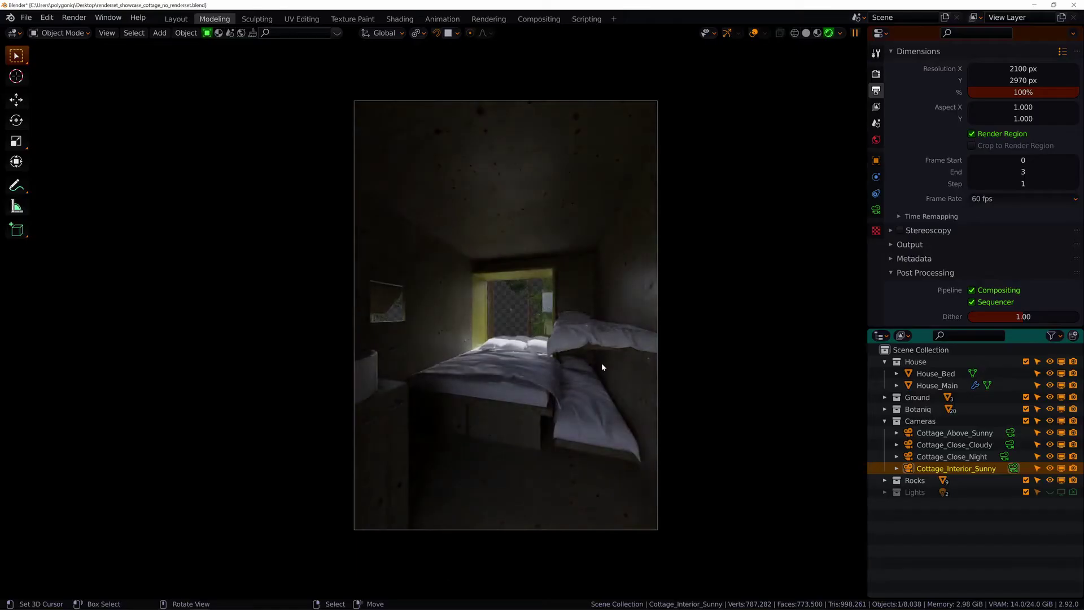
Set the output Resolution X to 2970 px for a landscape frame.
{"action": "scroll", "coordinate": [602, 366], "scroll_direction": "up", "scroll_amount": 1}
{"action": "left_click", "coordinate": [876, 74]}
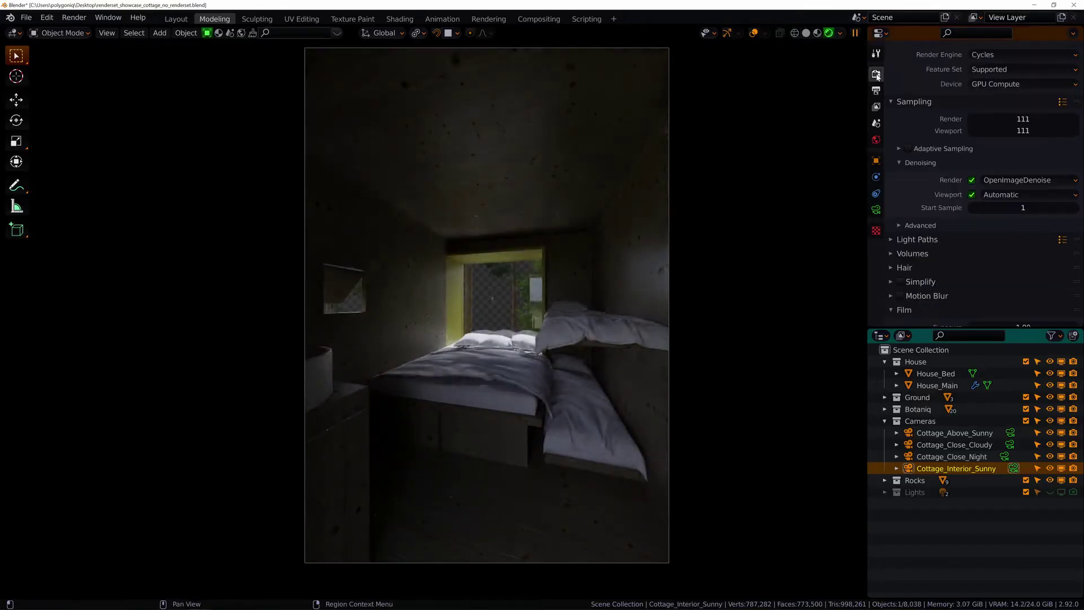
{"action": "scroll", "coordinate": [974, 101], "scroll_direction": "up", "scroll_amount": 1}
{"action": "left_click", "coordinate": [876, 90]}
{"action": "double_click", "coordinate": [1023, 85]}
{"action": "type", "text": "2970"}
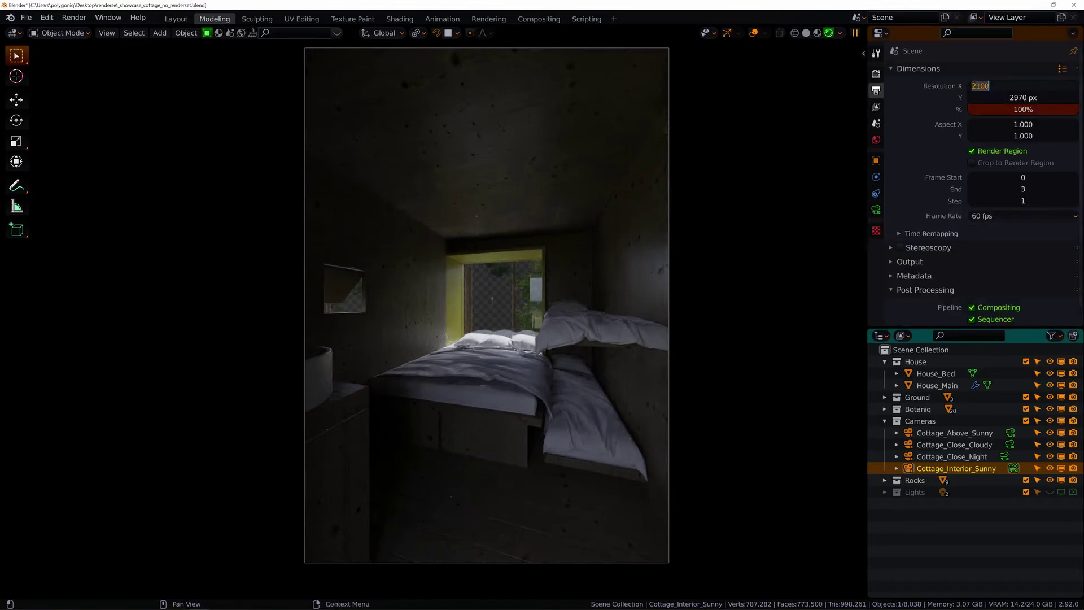
{"action": "key", "text": "Return"}
{"action": "scroll", "coordinate": [1029, 115], "scroll_direction": "down", "scroll_amount": 1}
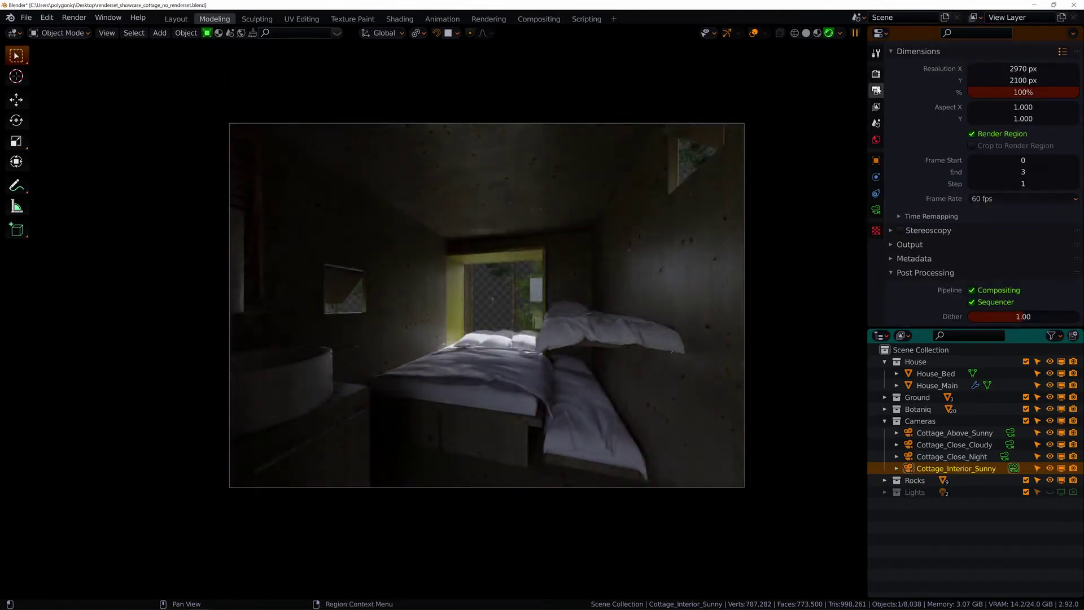
Switch the world to World_Forest_Steamy_mqm.
{"action": "left_click", "coordinate": [876, 73]}
{"action": "scroll", "coordinate": [1016, 198], "scroll_direction": "down", "scroll_amount": 8}
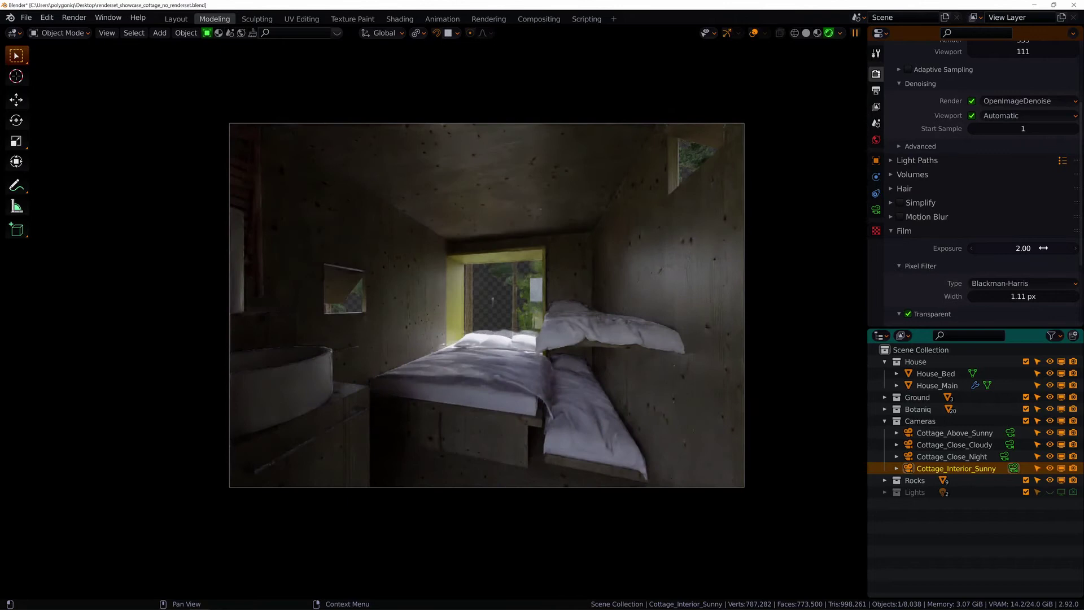
{"action": "left_click", "coordinate": [876, 139]}
{"action": "scroll", "coordinate": [904, 72], "scroll_direction": "up", "scroll_amount": 1}
{"action": "left_click", "coordinate": [895, 71]}
{"action": "left_click", "coordinate": [949, 138]}
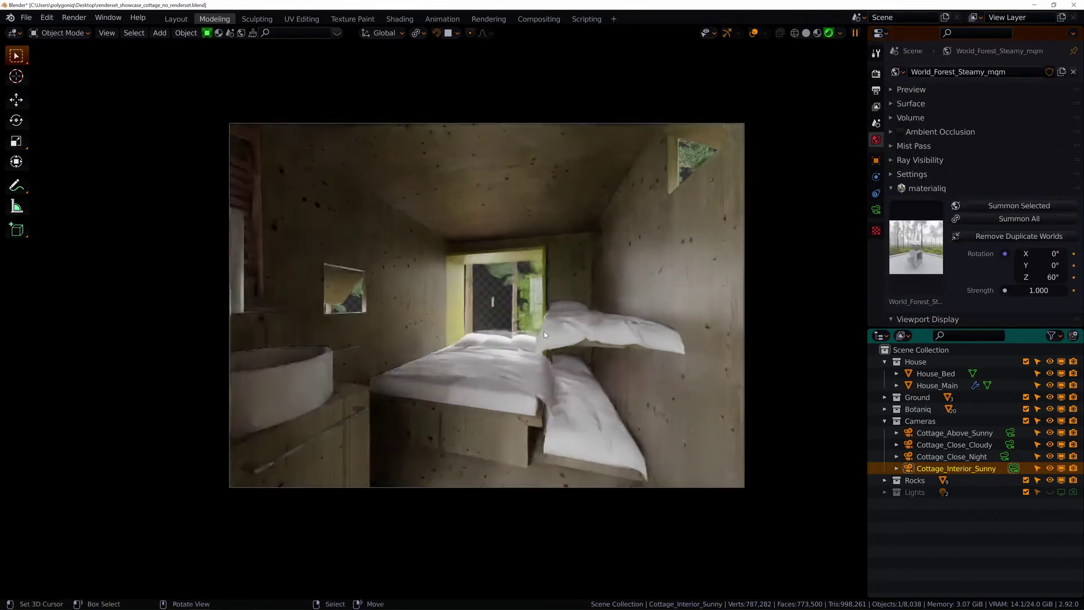
Review the View Layer passes and the camera lens settings.
{"action": "left_click", "coordinate": [876, 106]}
{"action": "scroll", "coordinate": [925, 152], "scroll_direction": "down", "scroll_amount": 5}
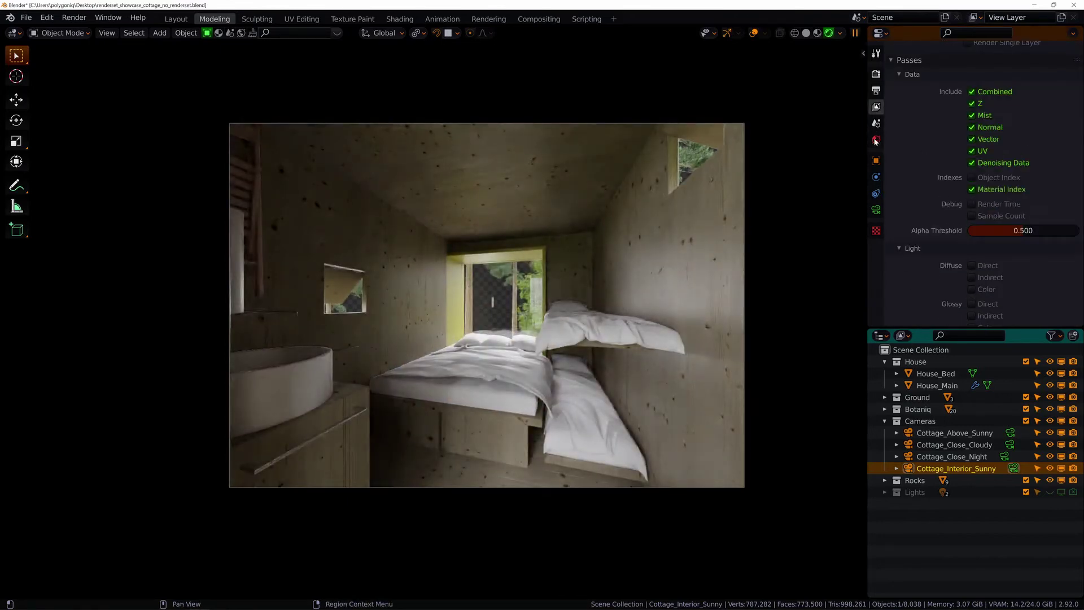
{"action": "left_click", "coordinate": [876, 210]}
{"action": "scroll", "coordinate": [926, 215], "scroll_direction": "down", "scroll_amount": 6}
{"action": "scroll", "coordinate": [926, 215], "scroll_direction": "up", "scroll_amount": 6}
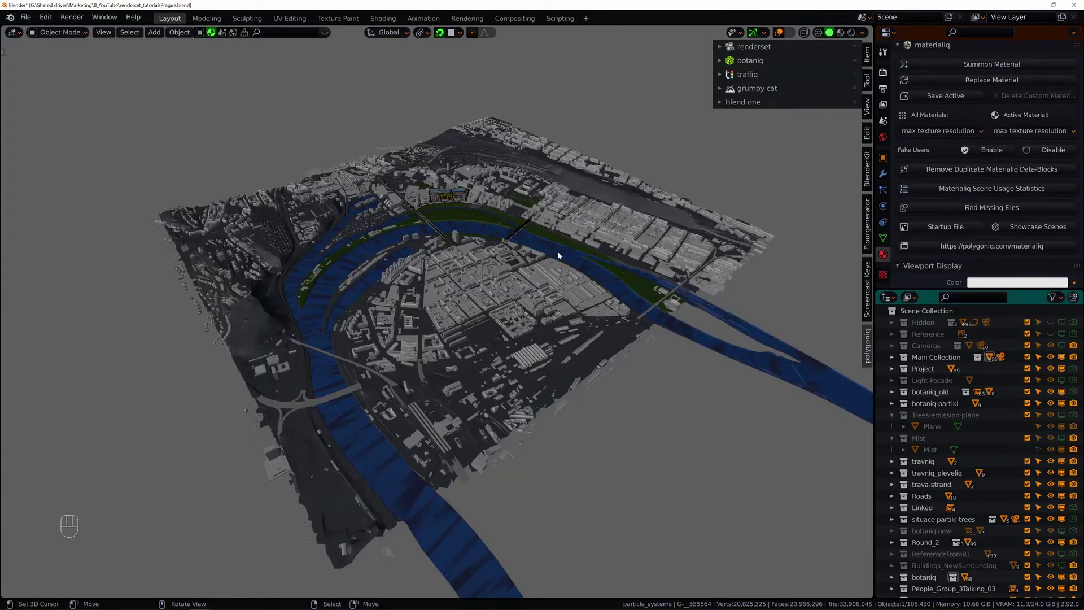
{"action": "middle_click_drag", "start_coordinate": [568, 247], "coordinate": [448, 245]}
{"action": "scroll", "coordinate": [553, 263], "scroll_direction": "up", "scroll_amount": 5}
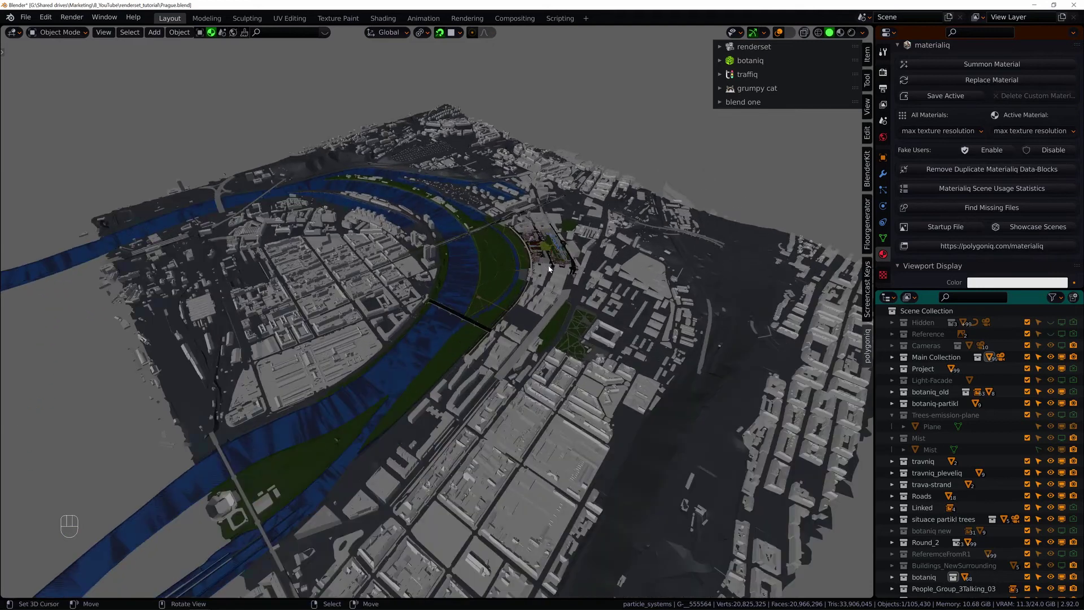
{"action": "scroll", "coordinate": [959, 366], "scroll_direction": "down", "scroll_amount": 5}
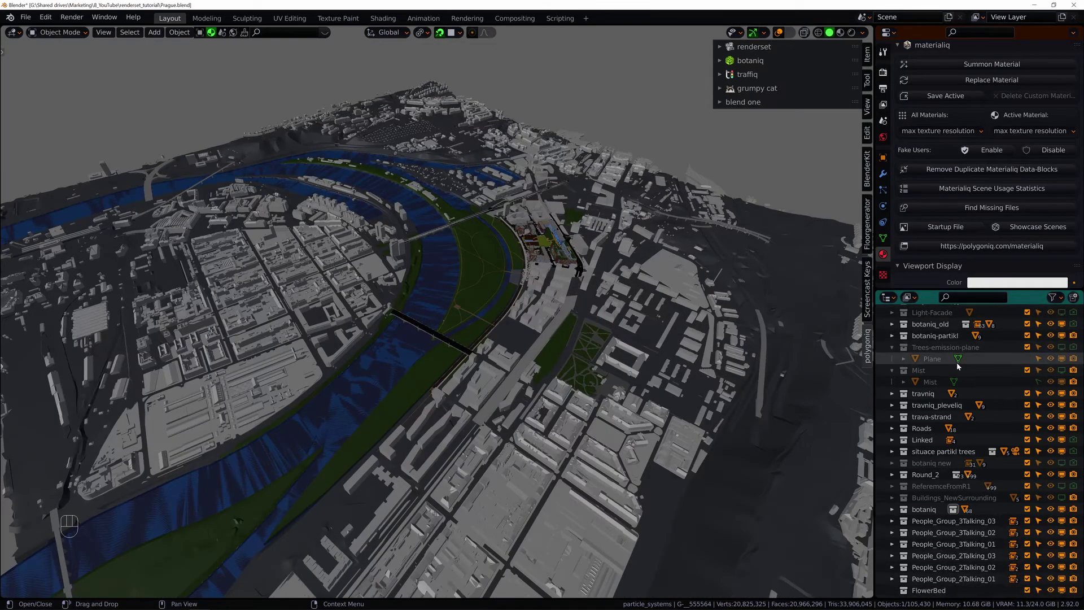
{"action": "scroll", "coordinate": [958, 366], "scroll_direction": "down", "scroll_amount": 6}
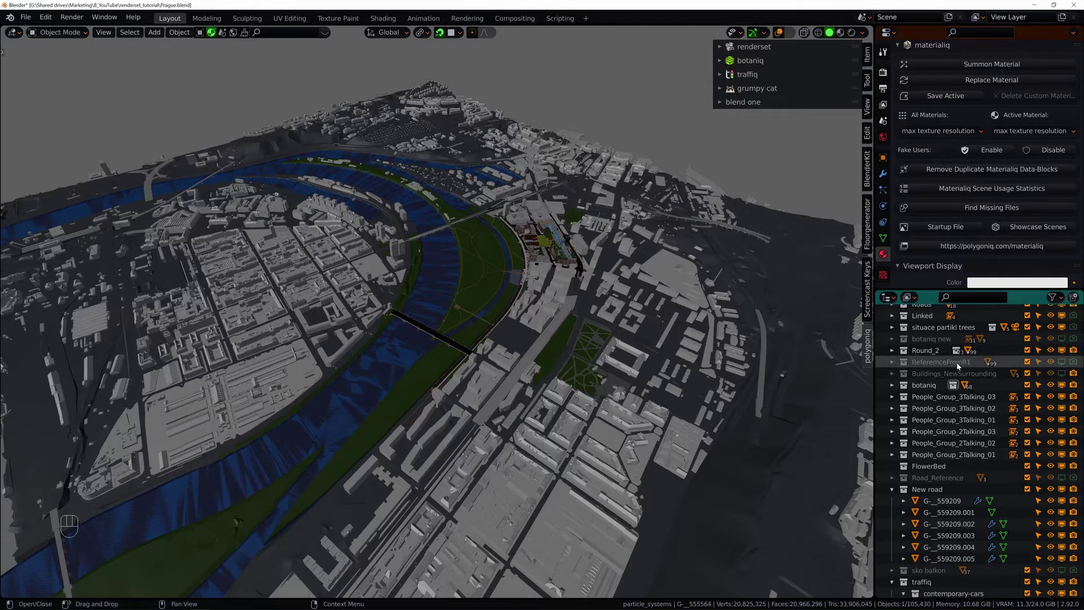
{"action": "scroll", "coordinate": [957, 361], "scroll_direction": "down", "scroll_amount": 3}
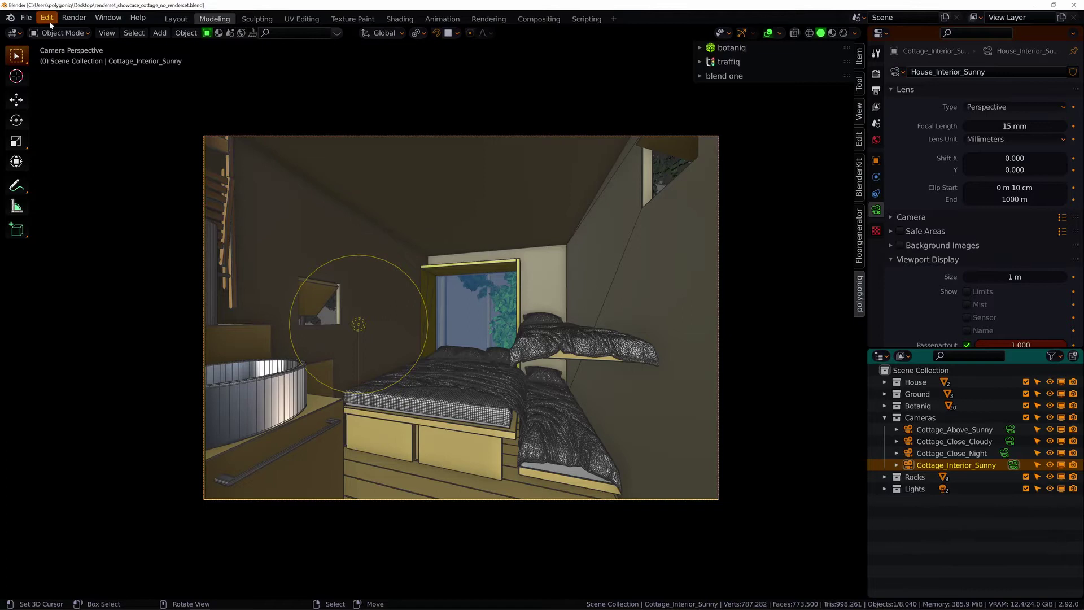
Install the renderset_studio-1.4.2104260.zip add-on from the Preferences Add-ons page.
{"action": "left_click", "coordinate": [47, 18]}
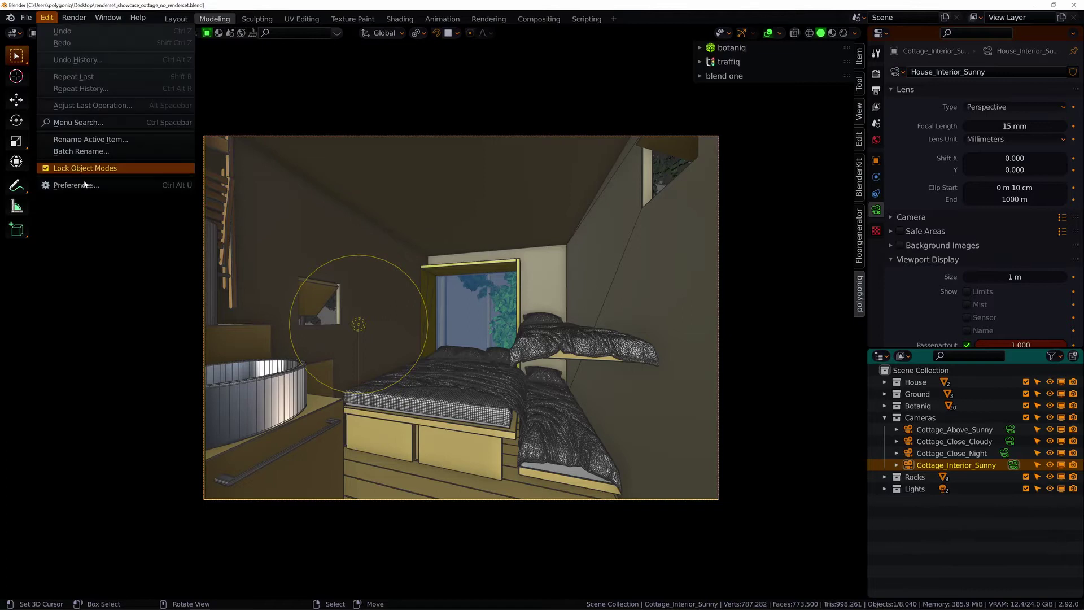
{"action": "left_click", "coordinate": [84, 184]}
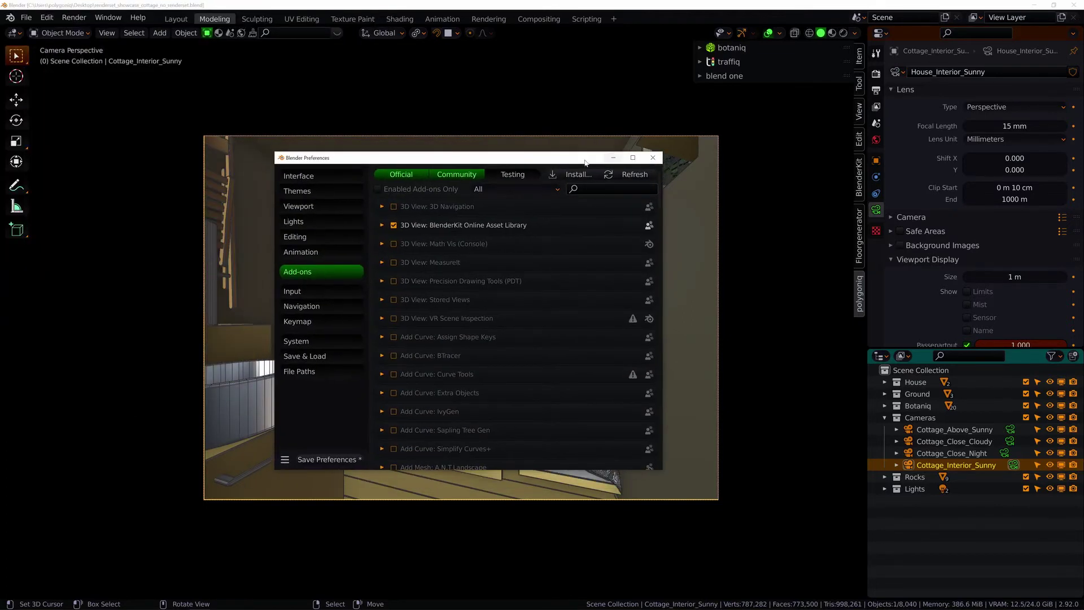
{"action": "left_click", "coordinate": [578, 174]}
{"action": "left_click", "coordinate": [287, 153]}
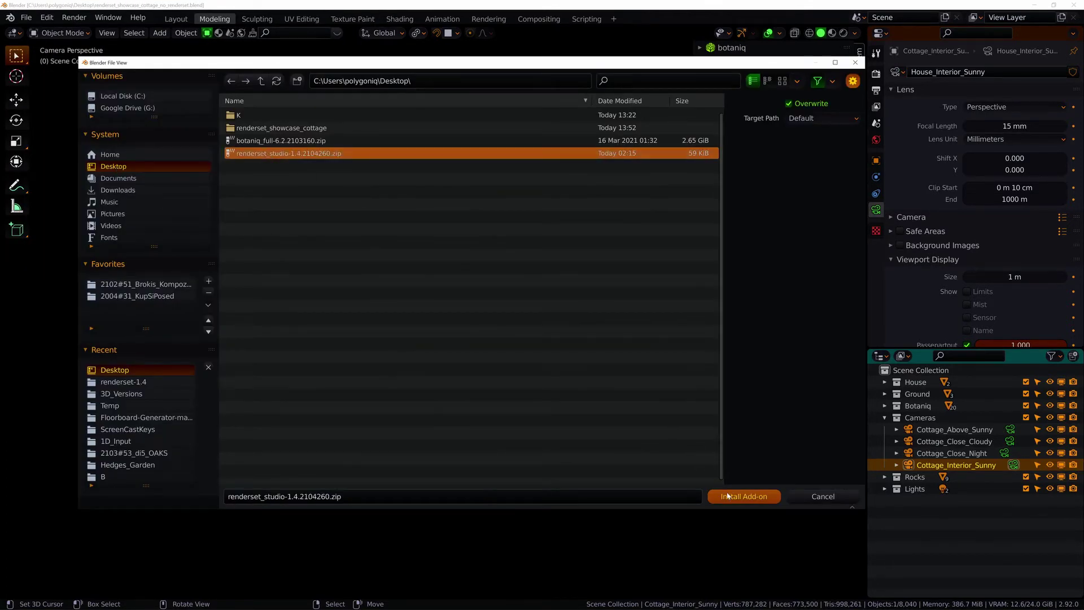
{"action": "left_click", "coordinate": [729, 496]}
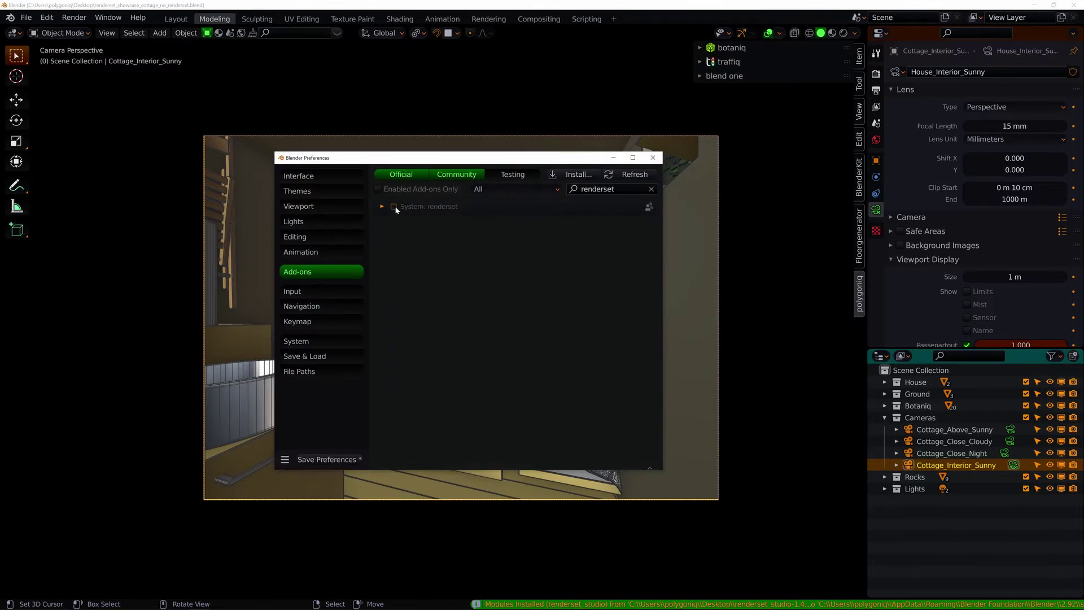
Enable the renderset add-on, tick 'store object visibility state', and close Preferences.
{"action": "left_click", "coordinate": [393, 207]}
{"action": "left_click", "coordinate": [382, 207]}
{"action": "scroll", "coordinate": [565, 331], "scroll_direction": "down", "scroll_amount": 2}
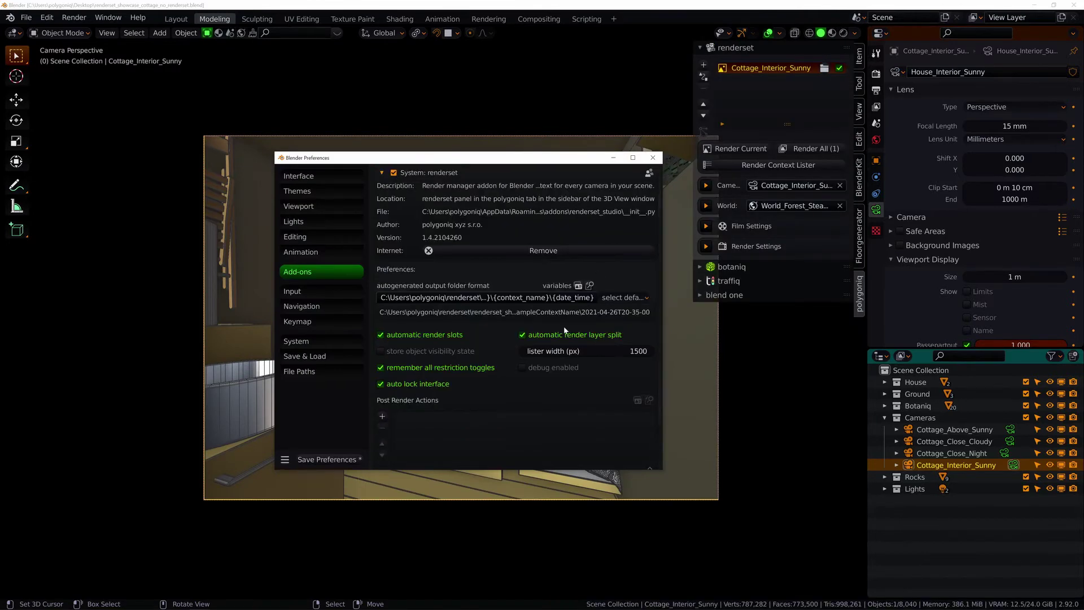
{"action": "left_click", "coordinate": [381, 352]}
{"action": "scroll", "coordinate": [486, 345], "scroll_direction": "down", "scroll_amount": 2}
{"action": "scroll", "coordinate": [565, 254], "scroll_direction": "up", "scroll_amount": 4}
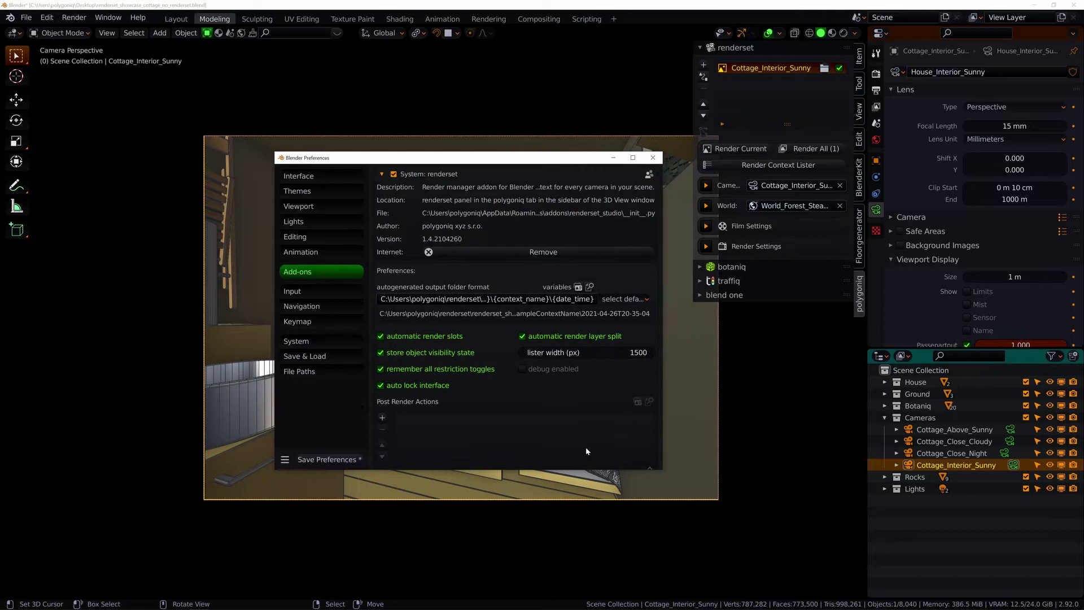
{"action": "left_click", "coordinate": [653, 157]}
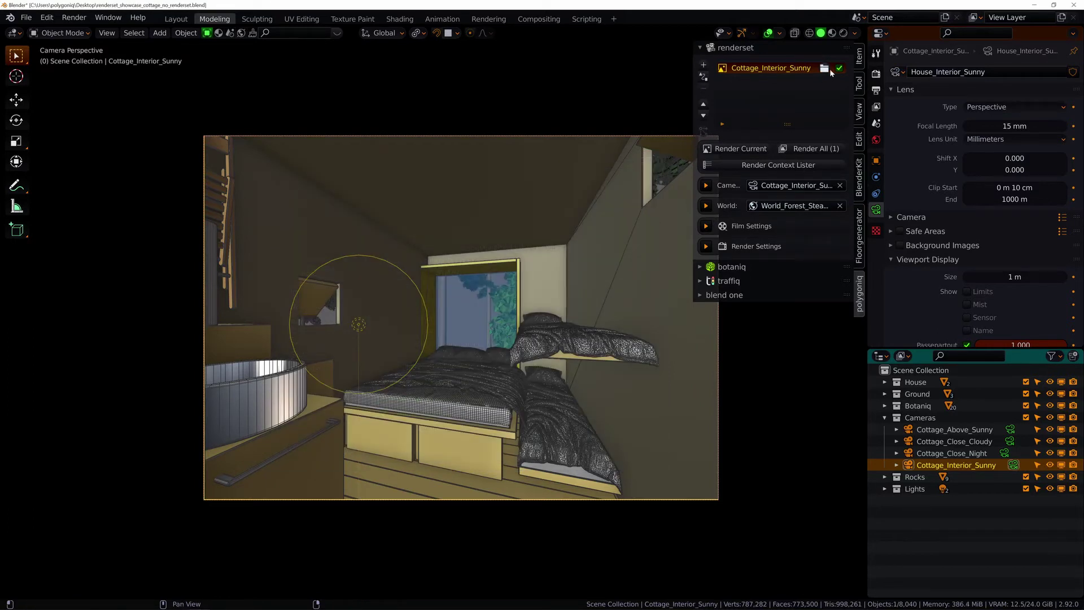
Turn on Ambient Occlusion in the context's World settings and review its render and film settings.
{"action": "left_click", "coordinate": [705, 187]}
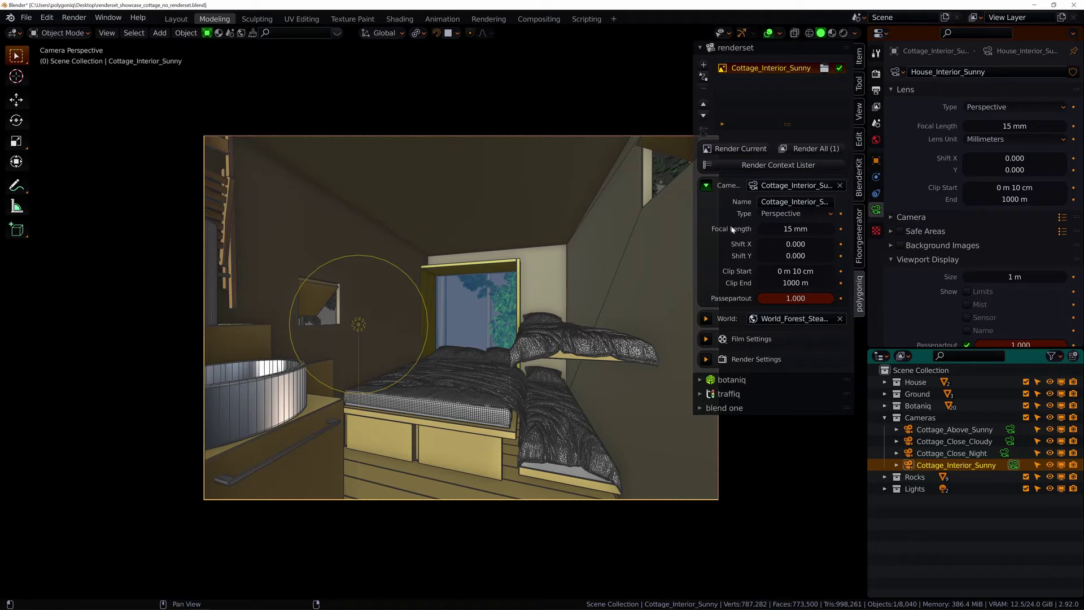
{"action": "left_click", "coordinate": [706, 319]}
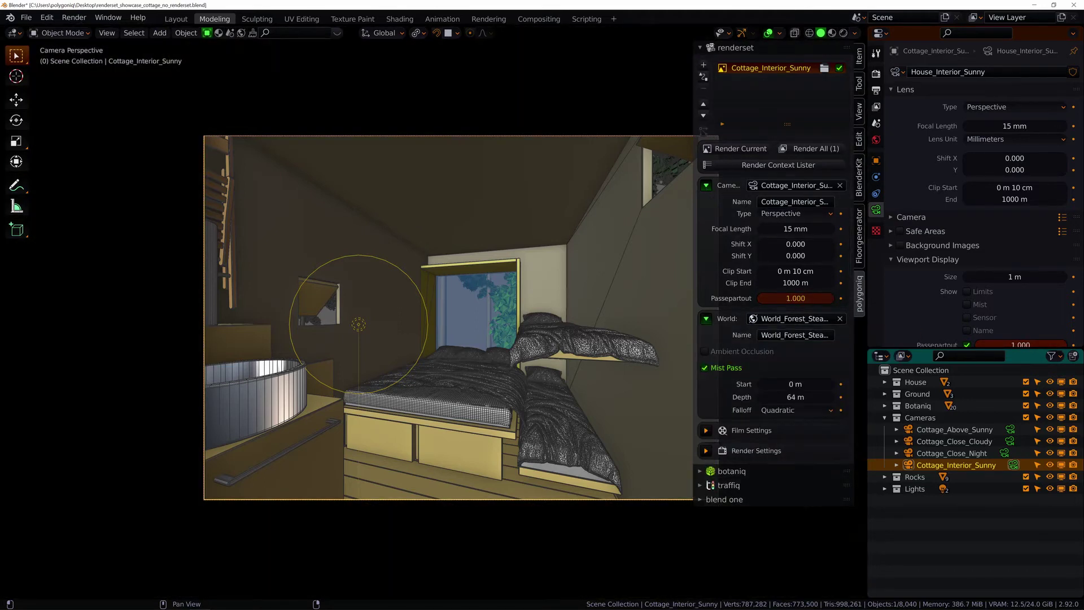
{"action": "left_click", "coordinate": [744, 352]}
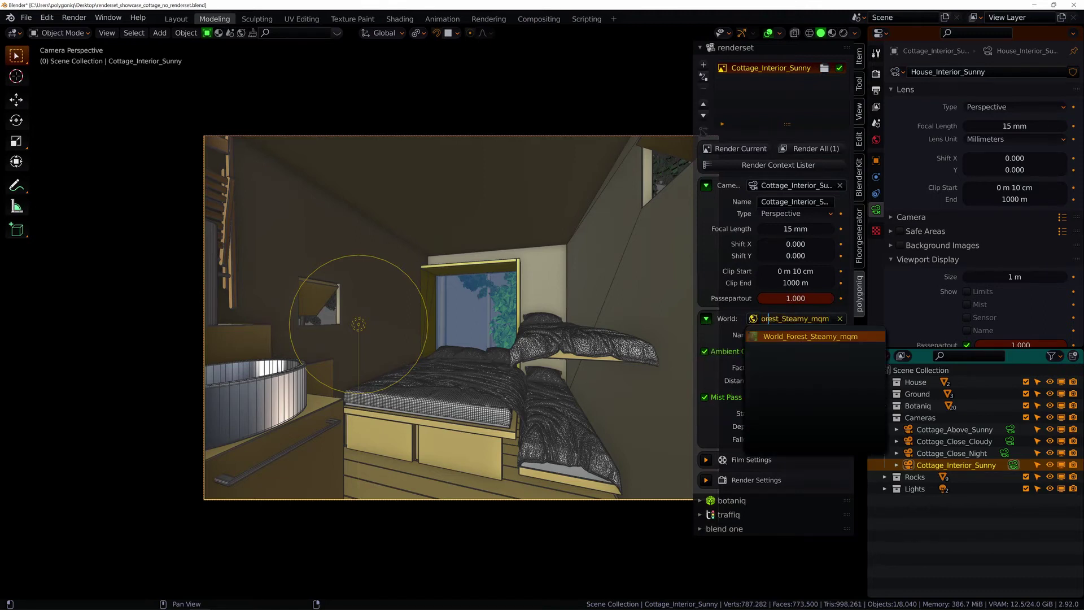
{"action": "left_click", "coordinate": [706, 320]}
{"action": "left_click", "coordinate": [706, 359]}
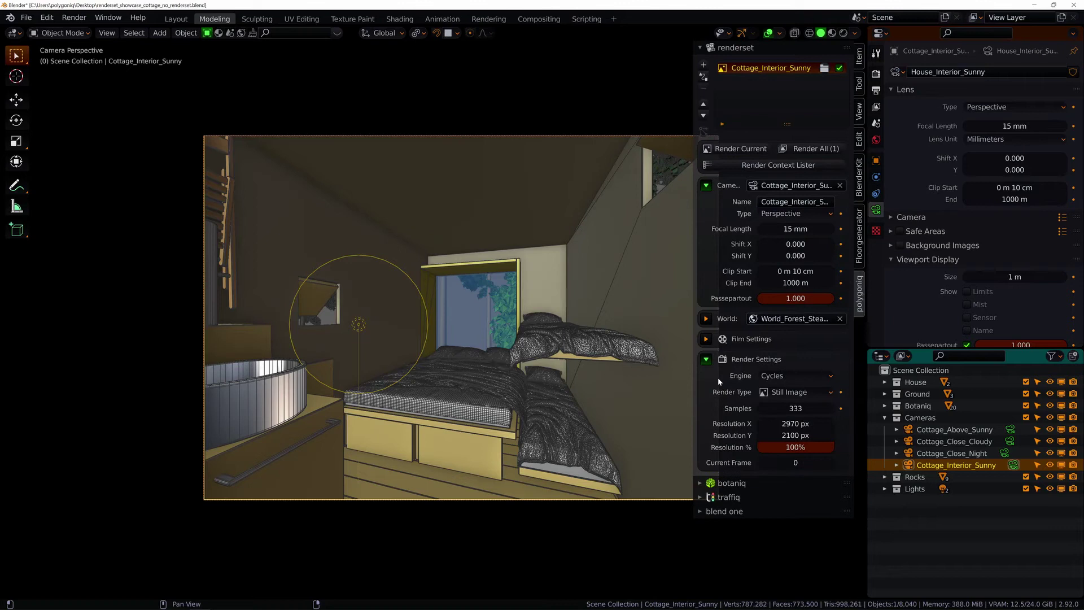
{"action": "left_click", "coordinate": [707, 338]}
{"action": "left_click", "coordinate": [708, 339]}
{"action": "left_click", "coordinate": [706, 360]}
Add a new render context using the Cottage_Close_Cloudy camera, comparing it with Cottage_Interior_Sunny.
{"action": "left_click", "coordinate": [704, 66]}
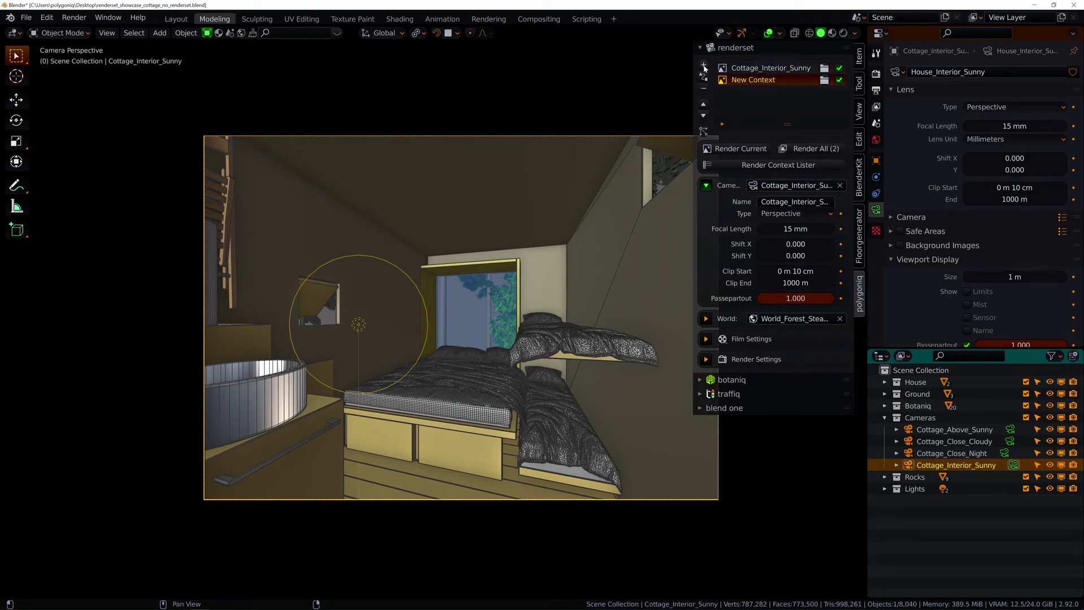
{"action": "left_click", "coordinate": [790, 185]}
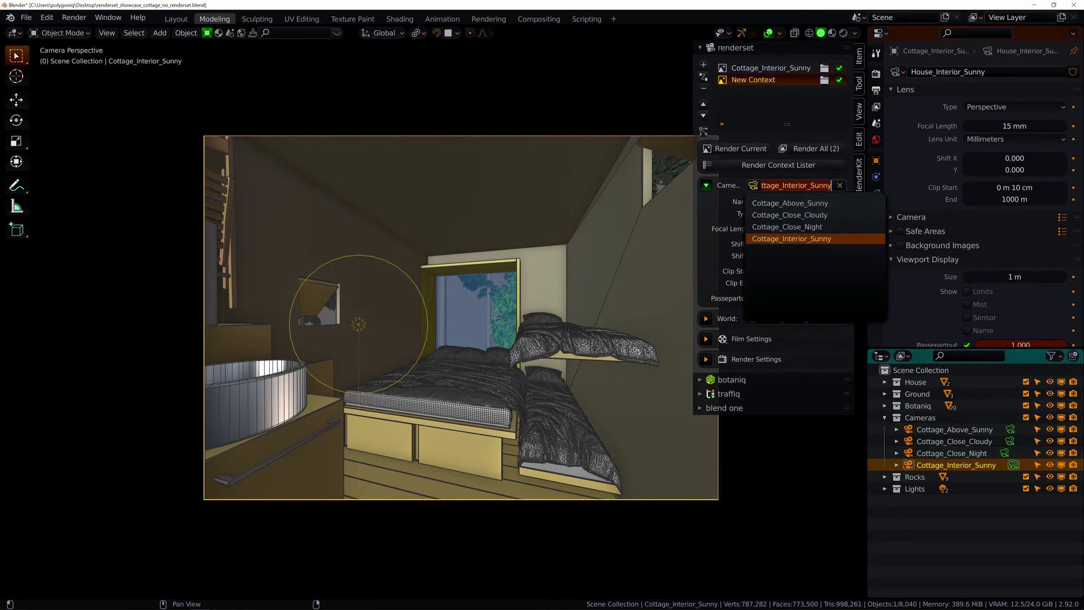
{"action": "left_click", "coordinate": [792, 214]}
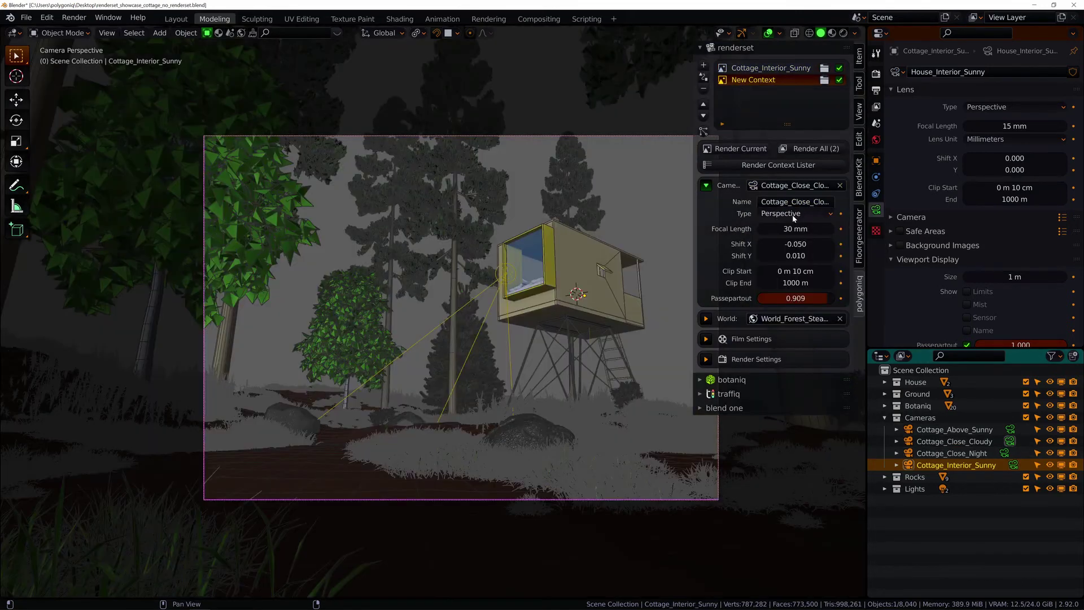
{"action": "left_click", "coordinate": [774, 68]}
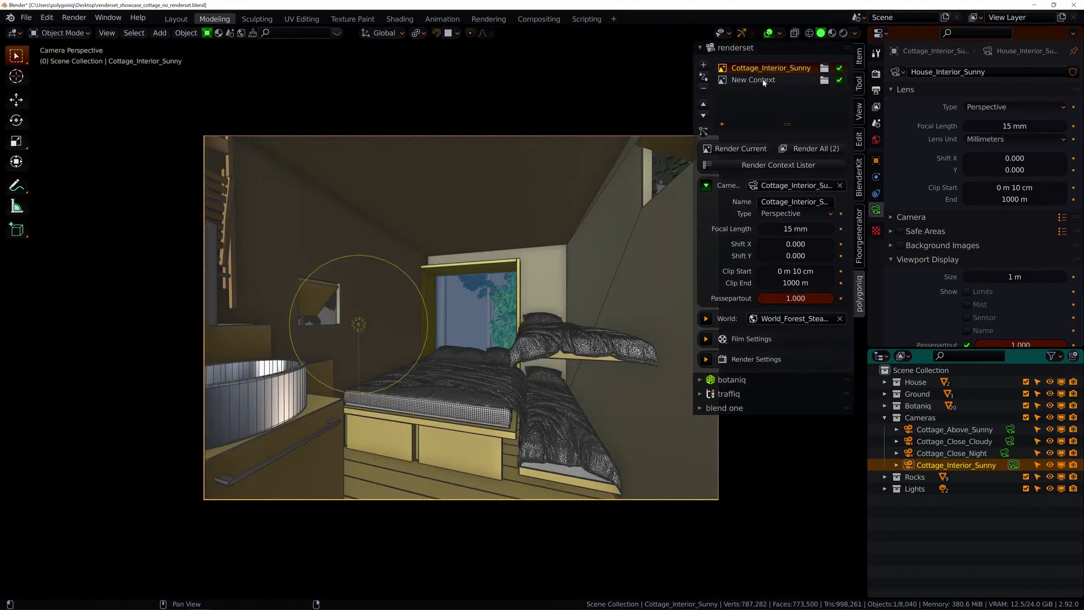
{"action": "left_click", "coordinate": [757, 79]}
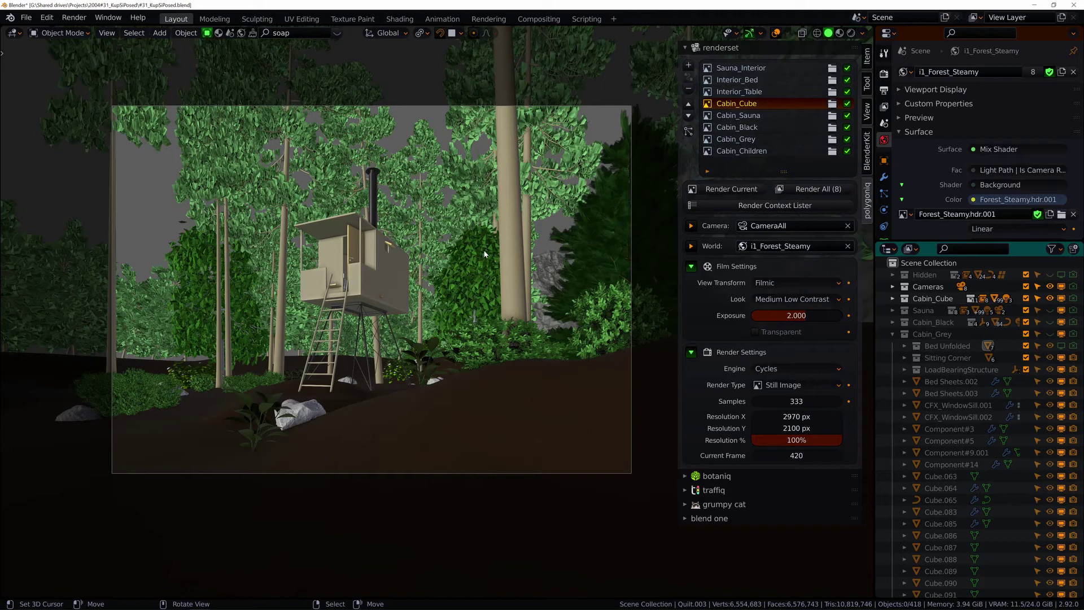
Preview each render context: the five Cabin contexts, then Sauna_Interior, Interior_Bed and Interior_Table.
{"action": "left_click", "coordinate": [748, 116]}
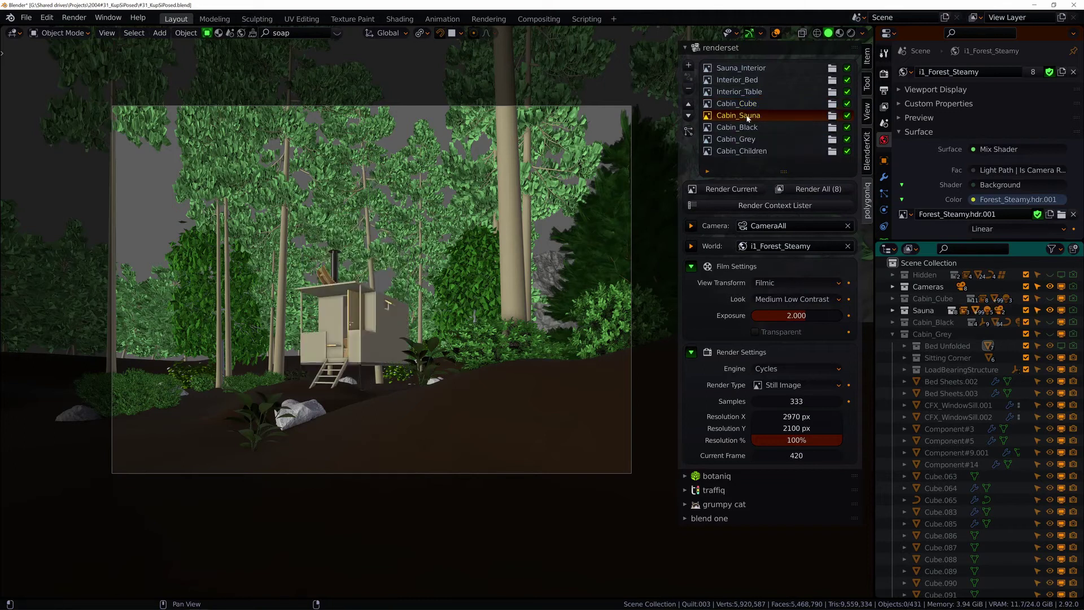
{"action": "left_click", "coordinate": [747, 127]}
{"action": "left_click", "coordinate": [747, 139]}
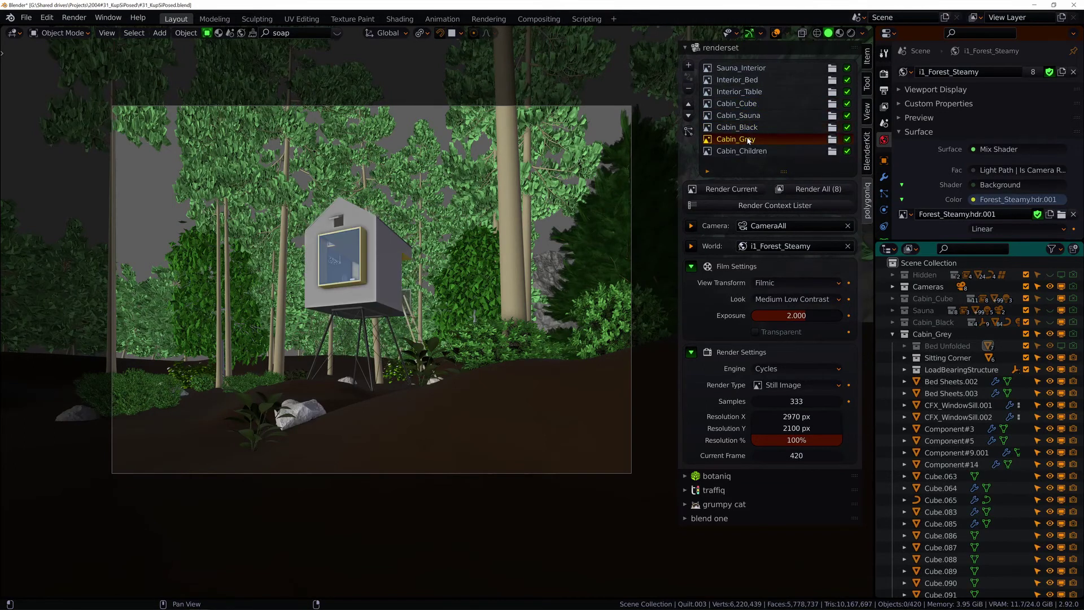
{"action": "left_click", "coordinate": [748, 150]}
{"action": "left_click", "coordinate": [747, 104]}
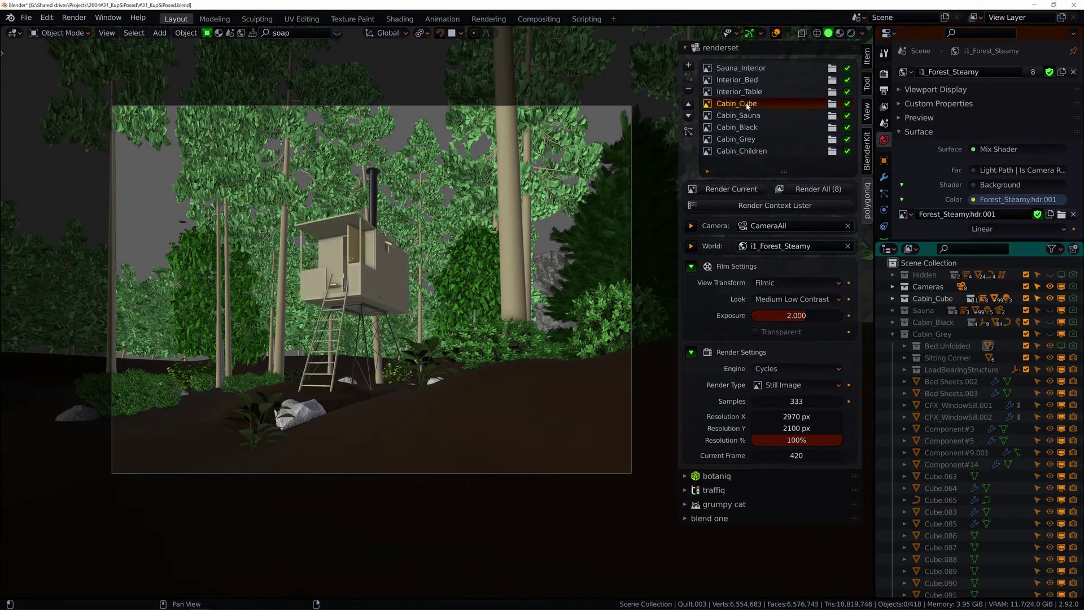
{"action": "left_click", "coordinate": [751, 69]}
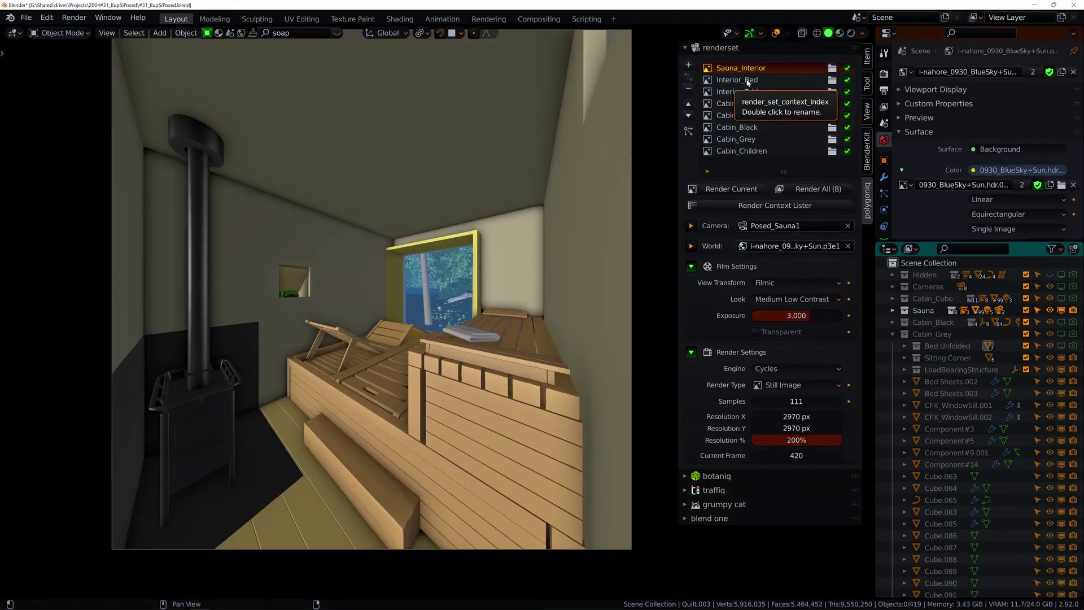
{"action": "left_click", "coordinate": [748, 83]}
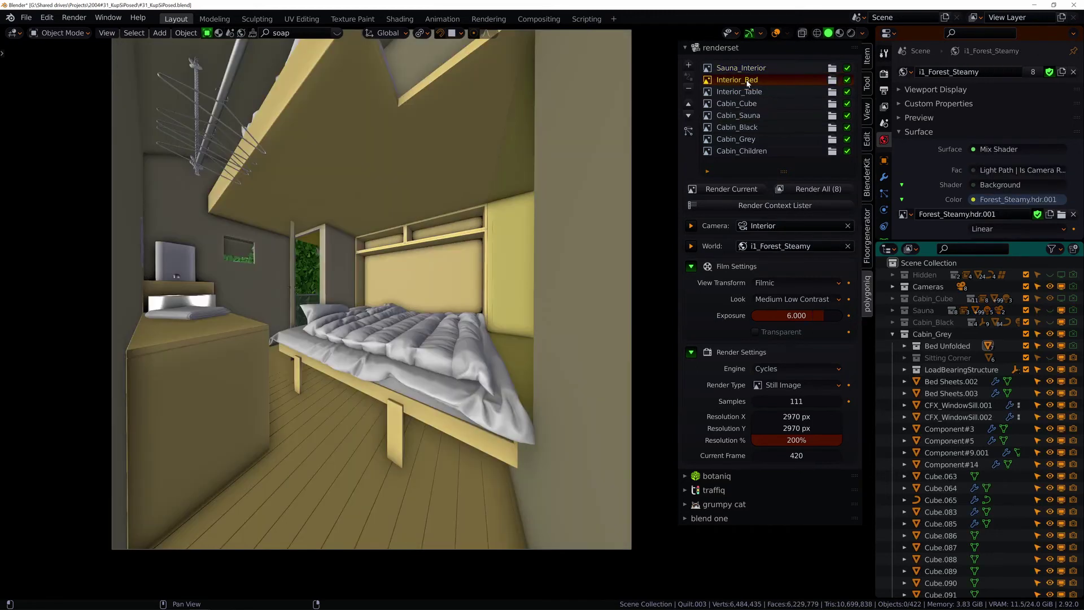
{"action": "left_click", "coordinate": [748, 92]}
Compare Interior_Bed and Interior_Table by toggling Bed Unfolded and Sitting Corner visibility, then select Cabin_Cube.
{"action": "left_click", "coordinate": [752, 83]}
{"action": "left_click", "coordinate": [1052, 346]}
{"action": "left_click", "coordinate": [1051, 347]}
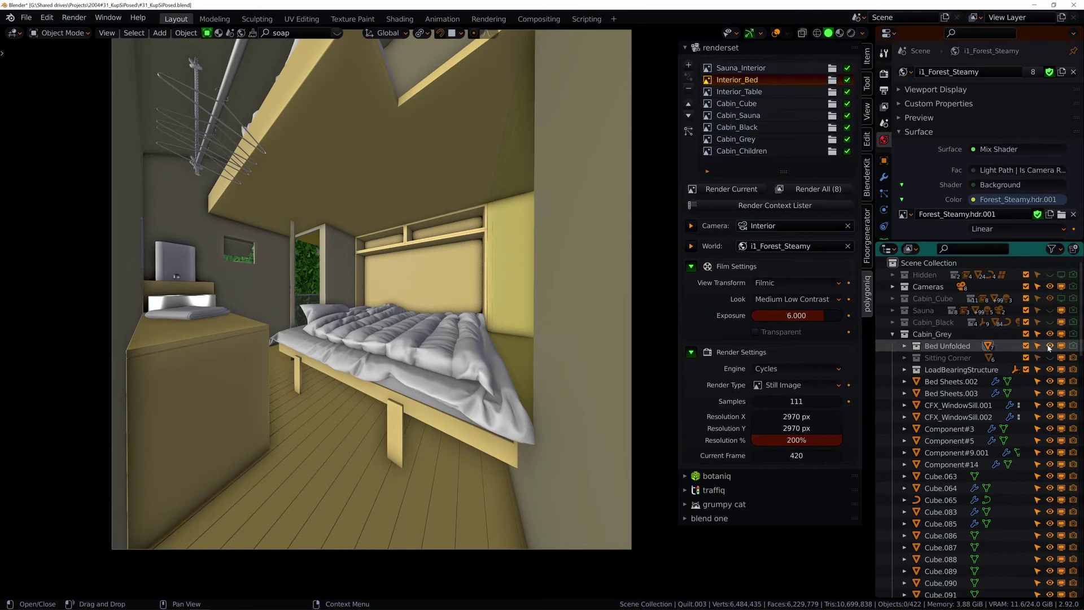
{"action": "left_click", "coordinate": [738, 94]}
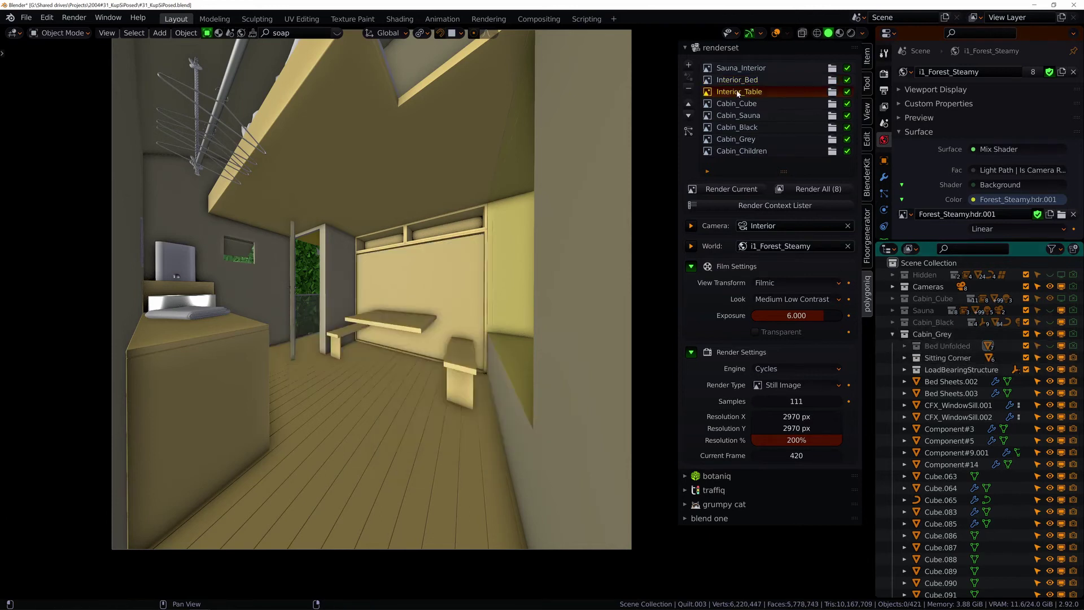
{"action": "left_click", "coordinate": [1052, 358]}
{"action": "left_click", "coordinate": [1051, 358]}
{"action": "left_click", "coordinate": [1051, 358]}
{"action": "left_click", "coordinate": [1051, 346]}
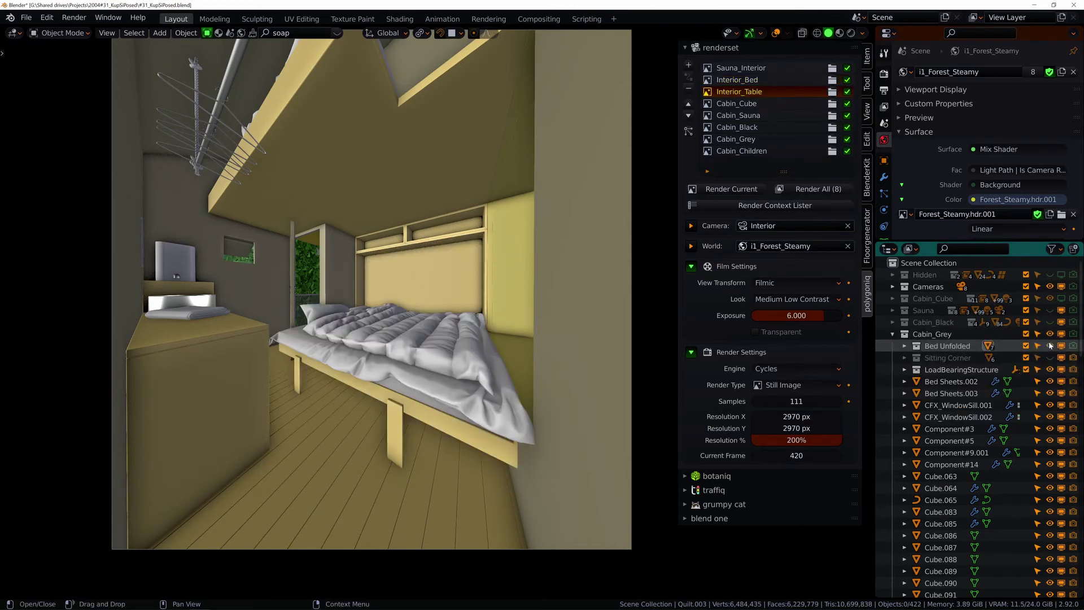
{"action": "left_click", "coordinate": [1051, 347]}
{"action": "left_click", "coordinate": [1051, 359]}
{"action": "left_click", "coordinate": [734, 80]}
{"action": "left_click", "coordinate": [732, 94]}
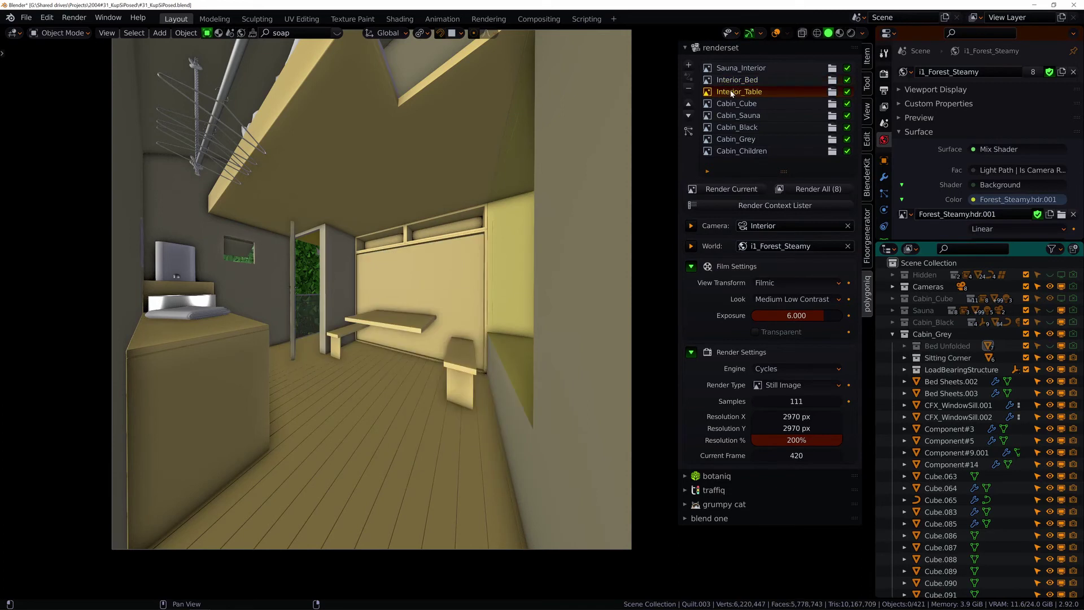
{"action": "left_click", "coordinate": [731, 104]}
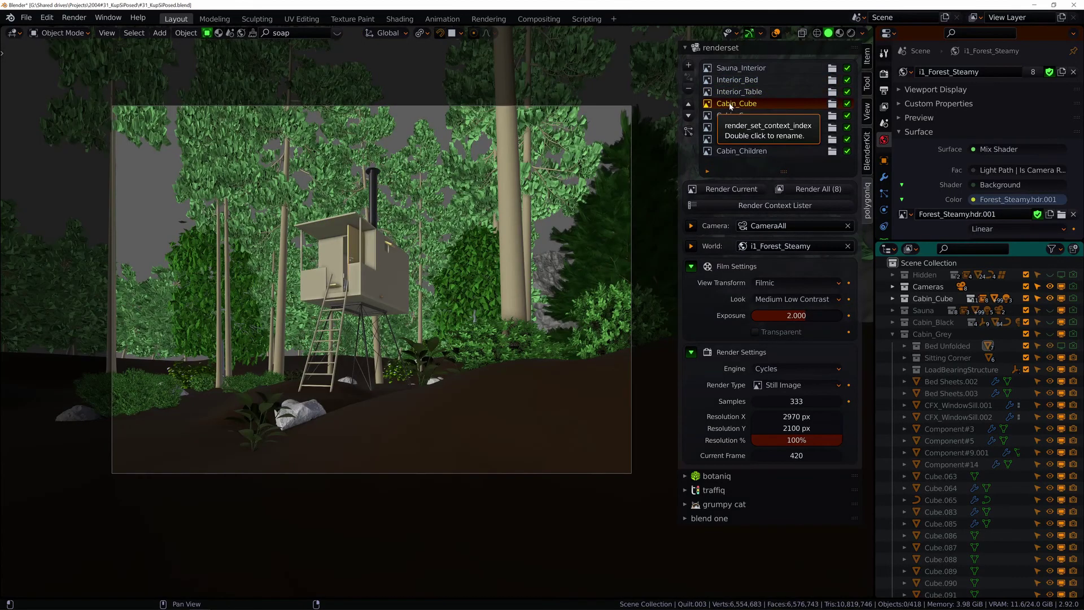
Add a new render context after Cabin_Cube and name it Cabin_Cube_NoTrees.
{"action": "left_click", "coordinate": [689, 66]}
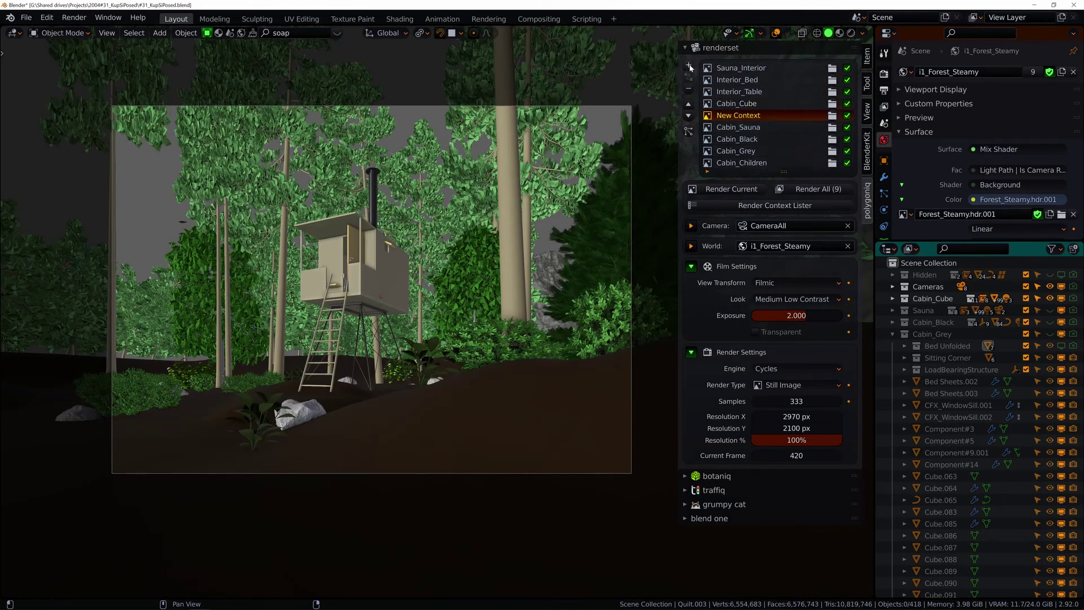
{"action": "double_click", "coordinate": [749, 116]}
{"action": "type", "text": "Cabin_Cube_NoTrees"}
{"action": "key", "text": "Return"}
Give it the 1130_60%Clouds+Sun world and hide the botaniq trees and plants collection.
{"action": "left_click", "coordinate": [742, 251]}
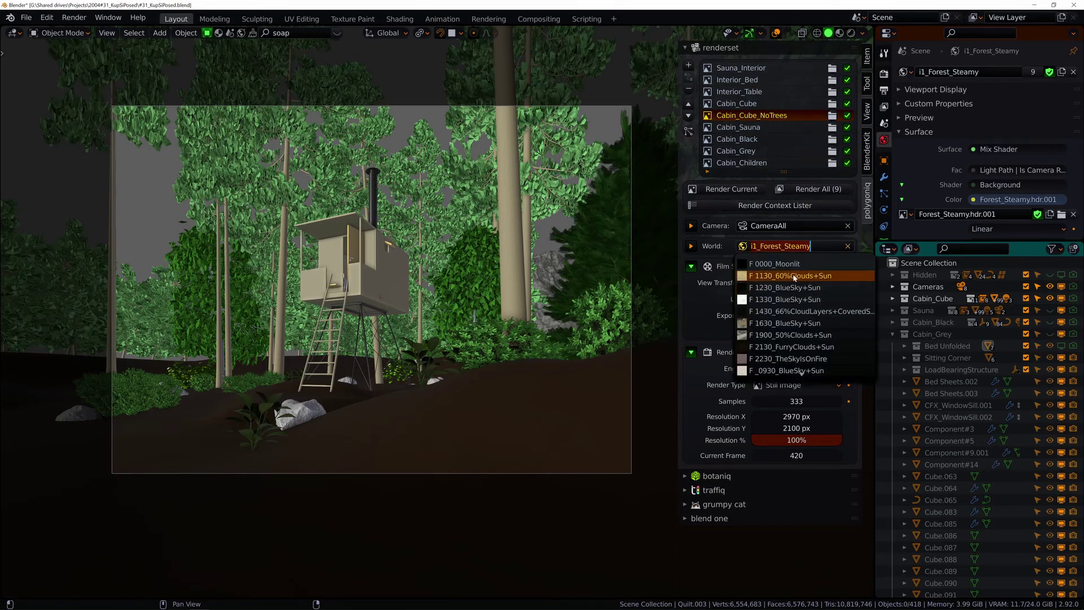
{"action": "left_click", "coordinate": [794, 275]}
{"action": "left_click", "coordinate": [892, 334]}
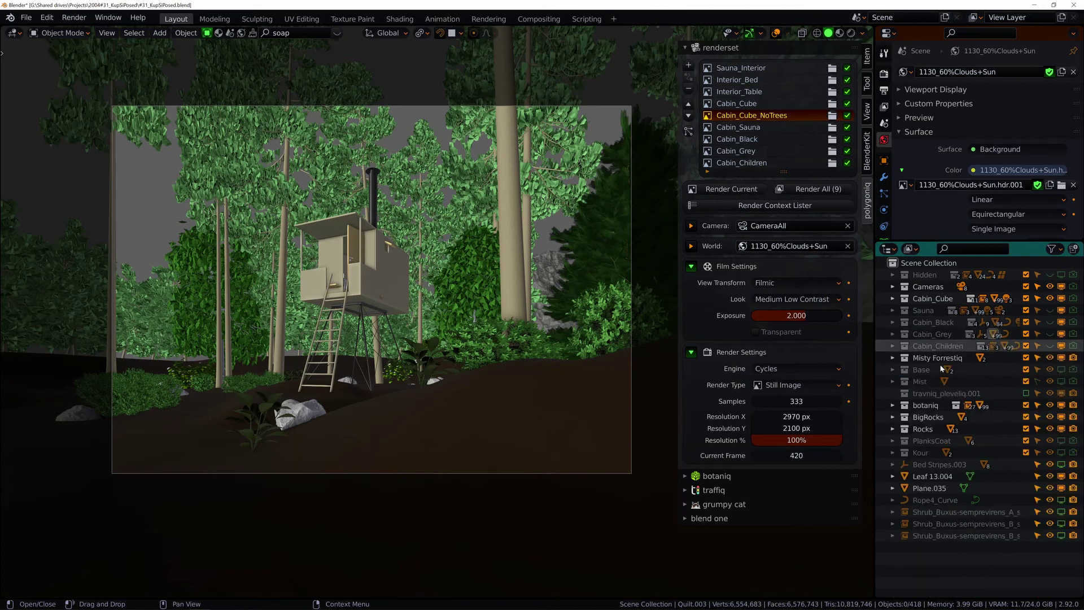
{"action": "left_click", "coordinate": [1050, 406]}
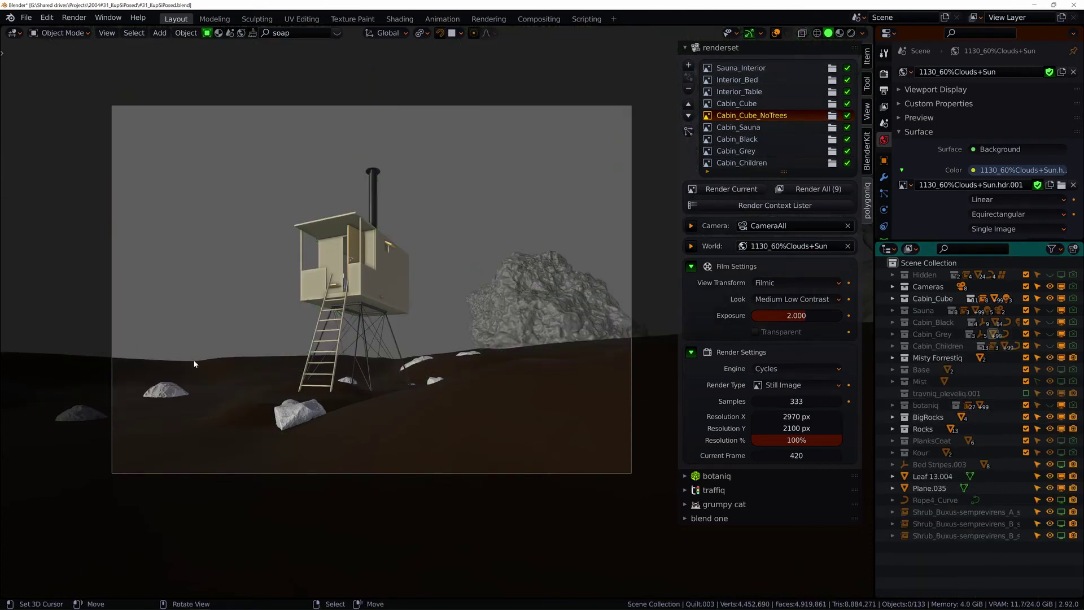
{"action": "left_click", "coordinate": [734, 105]}
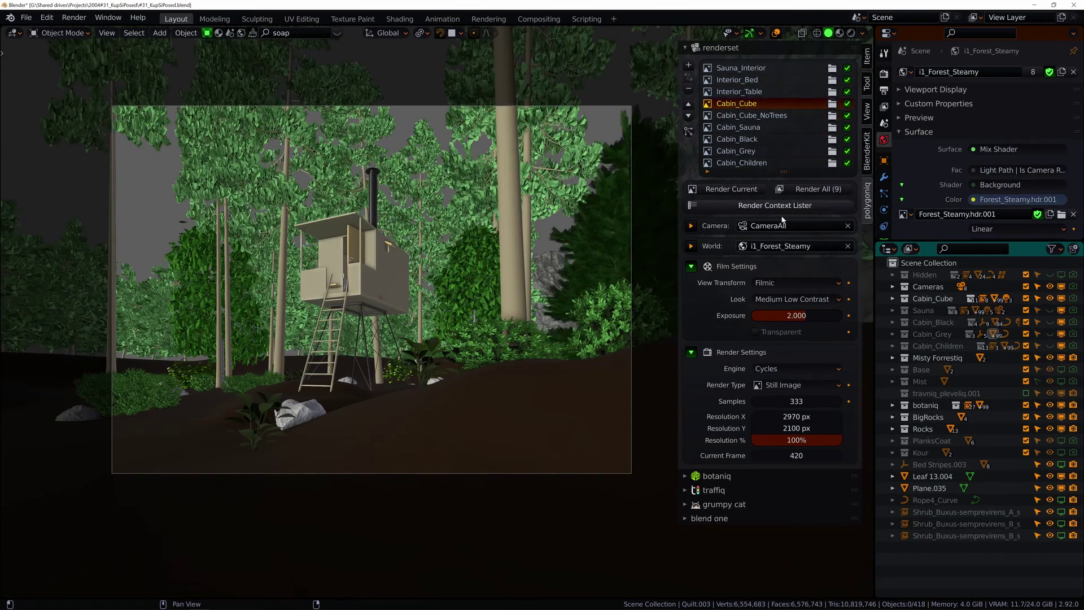
Check Cabin_Cube_NoTrees against Cabin_Cube, then run Render All for the six checked contexts.
{"action": "left_click", "coordinate": [742, 116]}
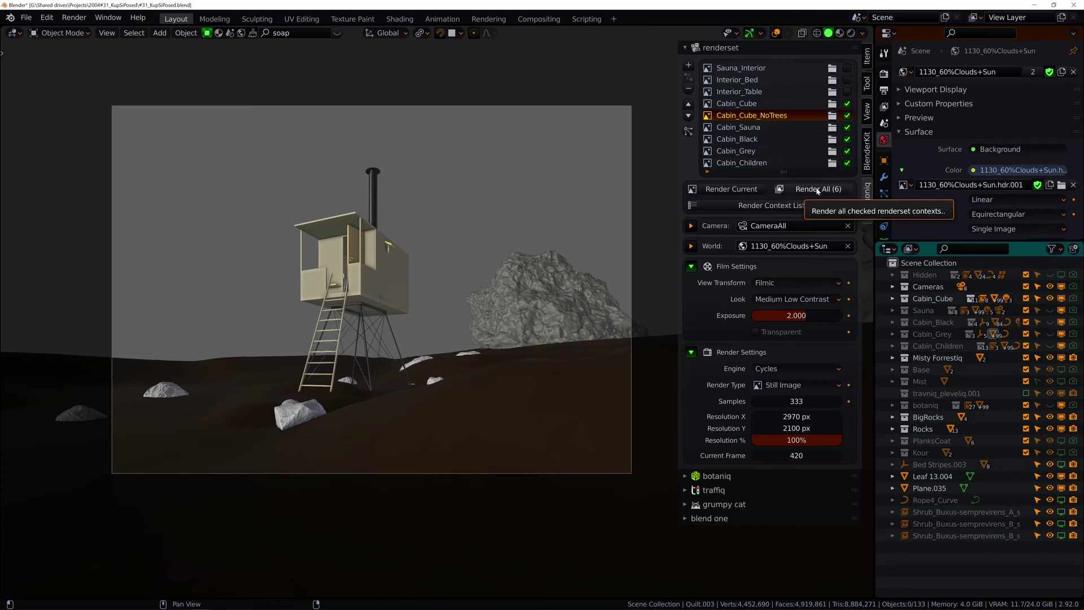
{"action": "left_click", "coordinate": [744, 104]}
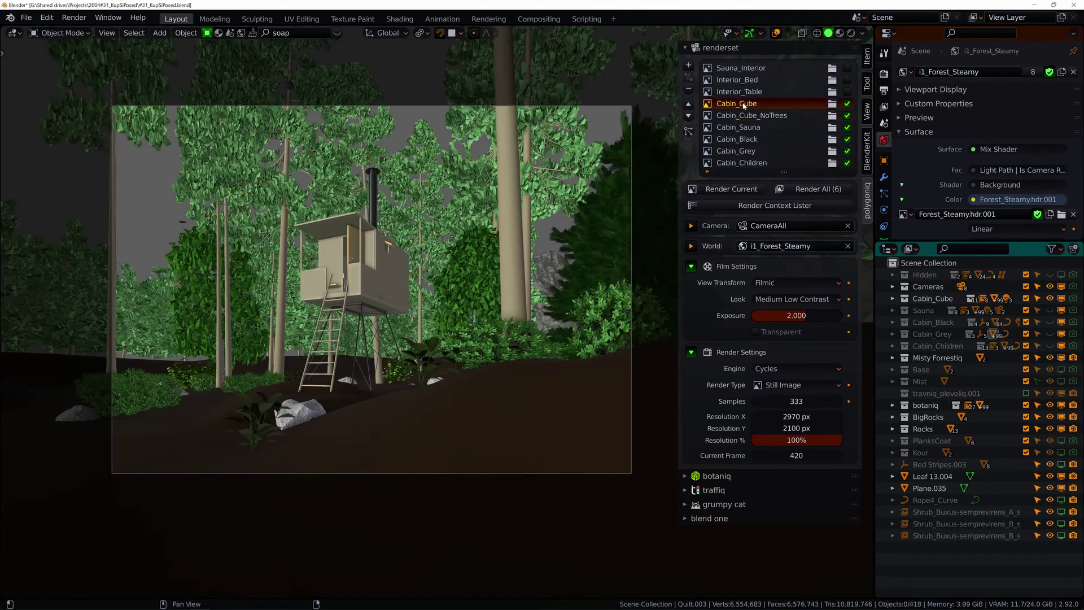
{"action": "left_click", "coordinate": [807, 190]}
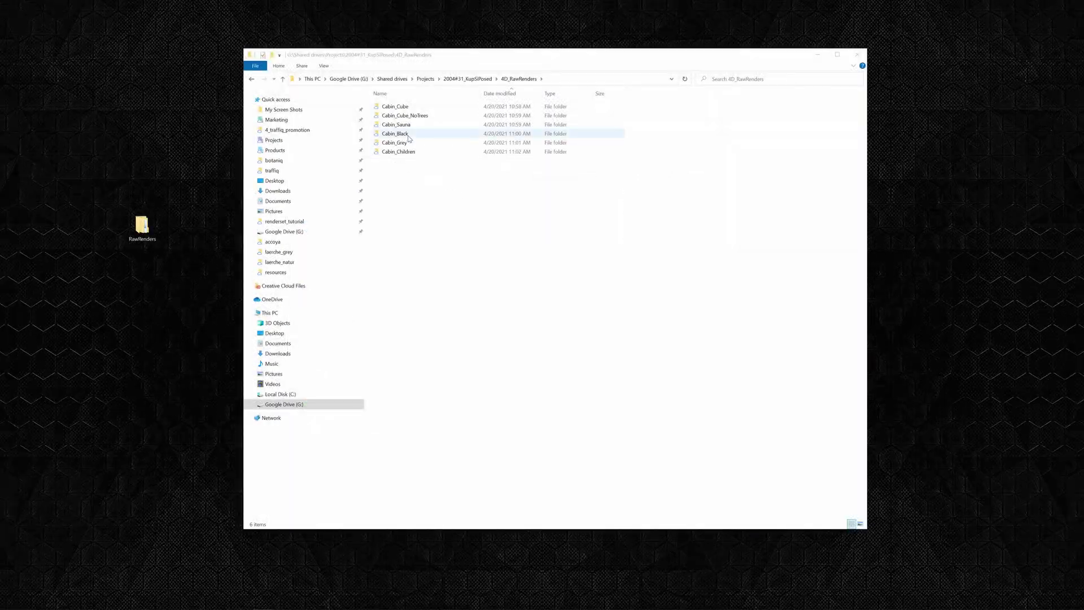
Inspect the PNG pass files in Cabin_Cube_NoTrees' dated folder, then go back to 4D_RawRenders.
{"action": "double_click", "coordinate": [407, 115]}
{"action": "double_click", "coordinate": [418, 107]}
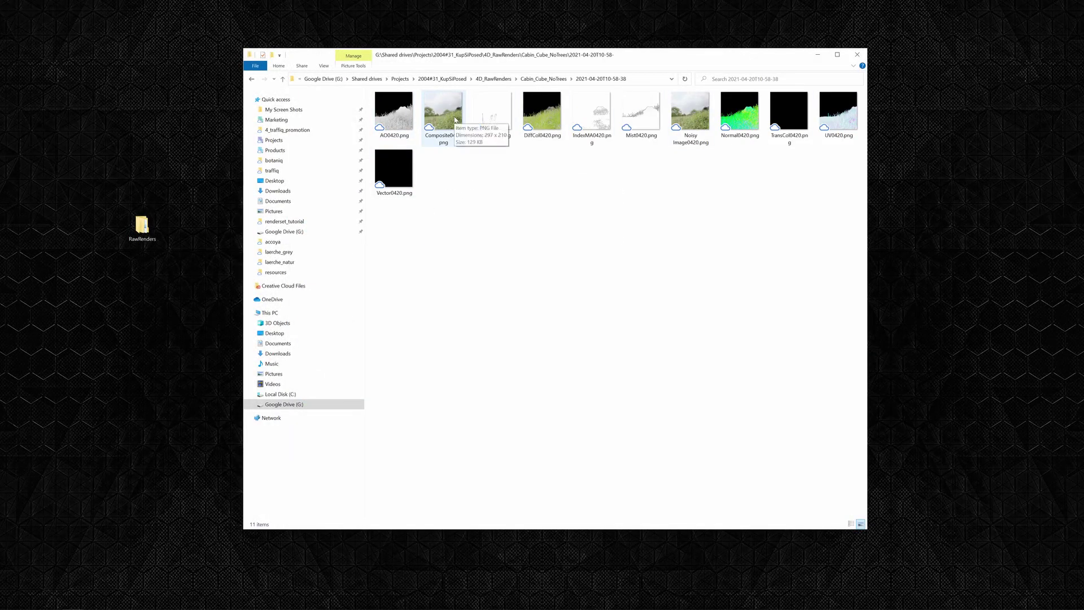
{"action": "left_click", "coordinate": [283, 79]}
{"action": "left_click", "coordinate": [283, 79]}
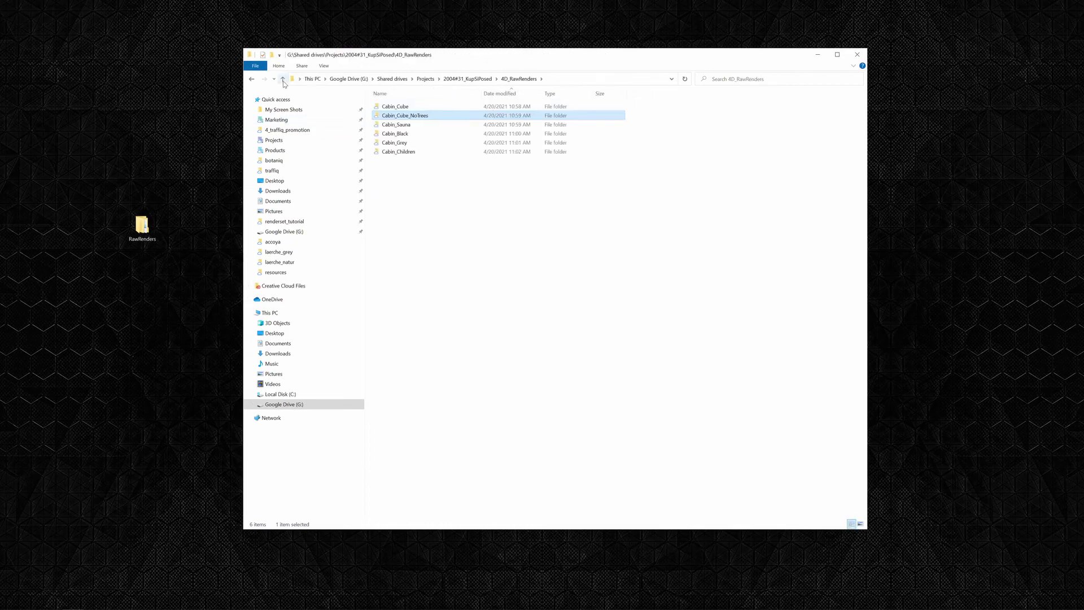